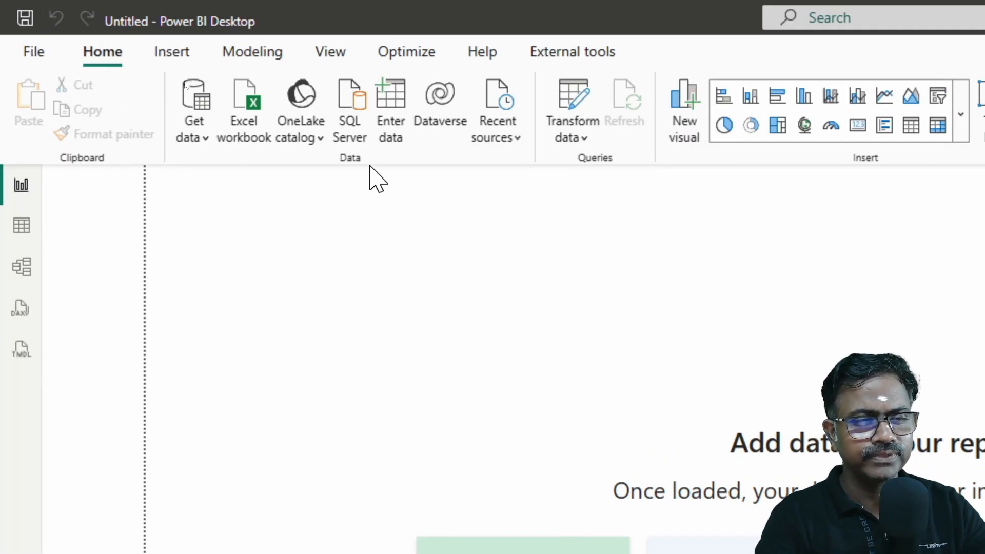
Step: Import Sheet1 from the Excel workbook "Video3 - Exercise File" and load it into the report
click(189, 137)
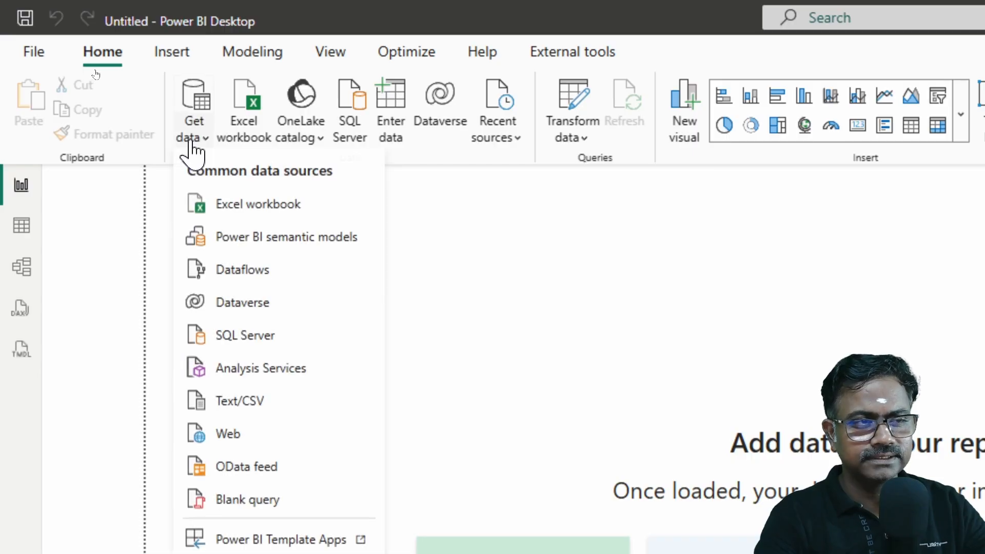
click(265, 208)
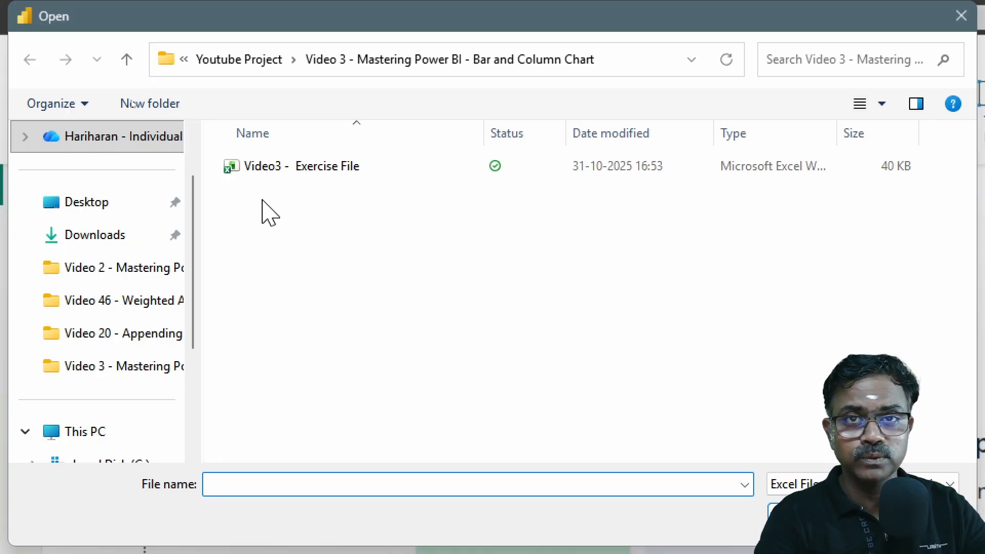
click(283, 171)
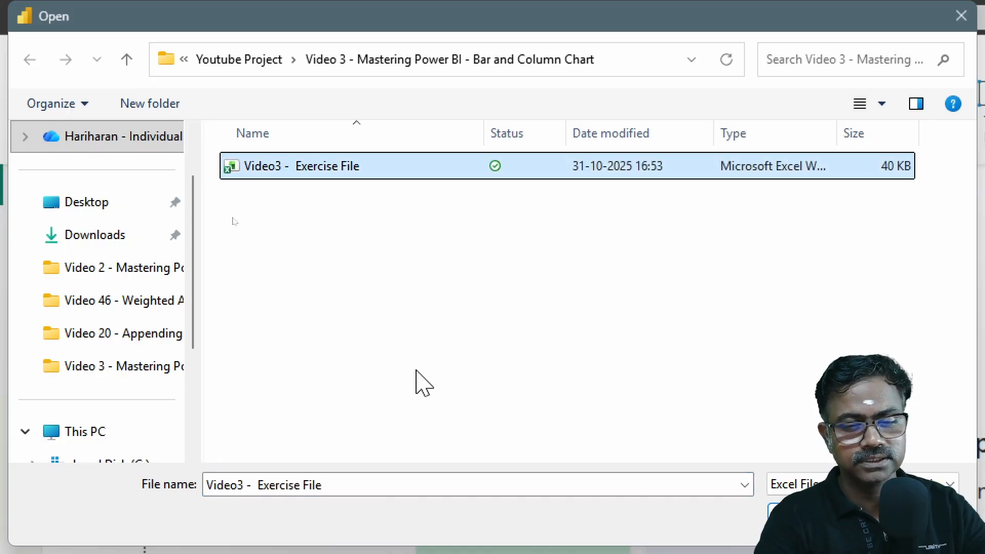
key(Return)
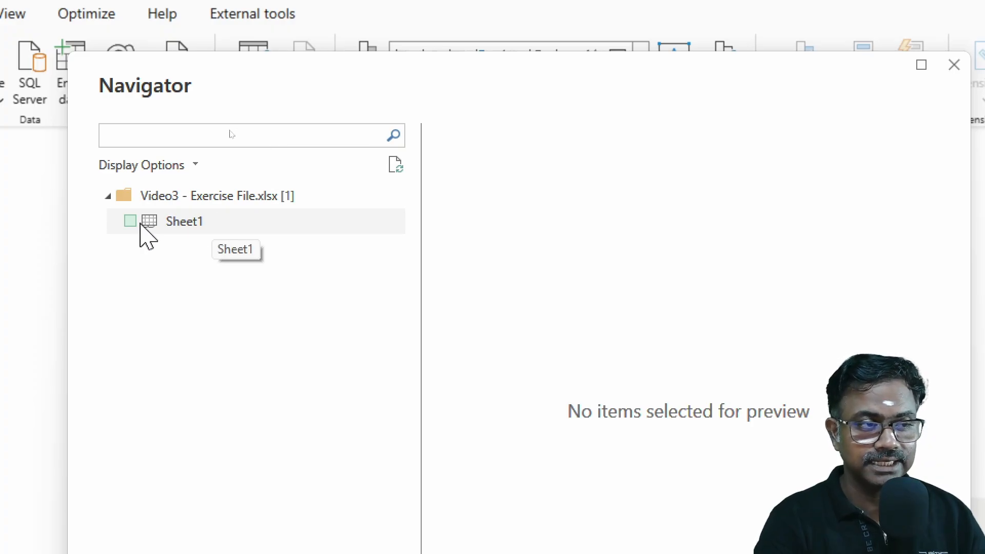
click(195, 228)
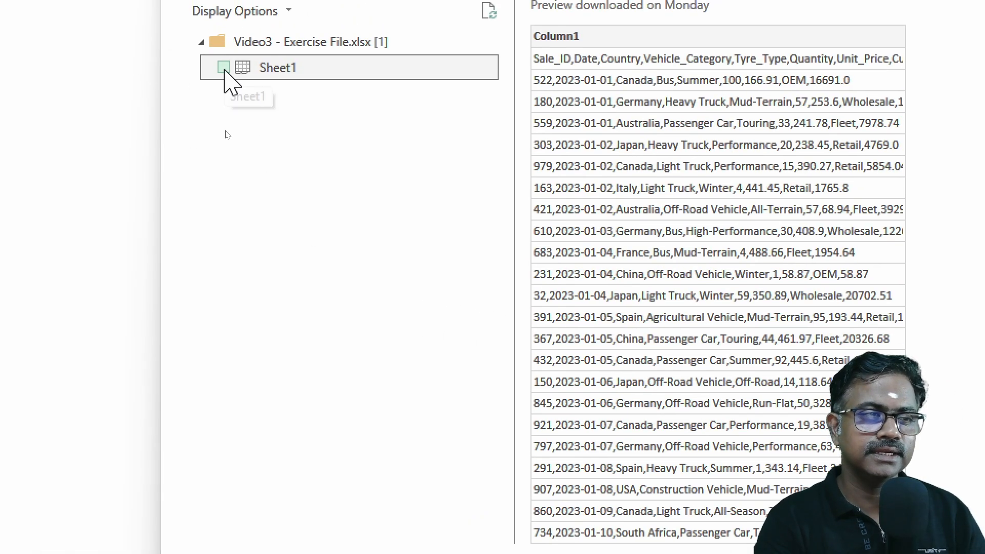
click(224, 67)
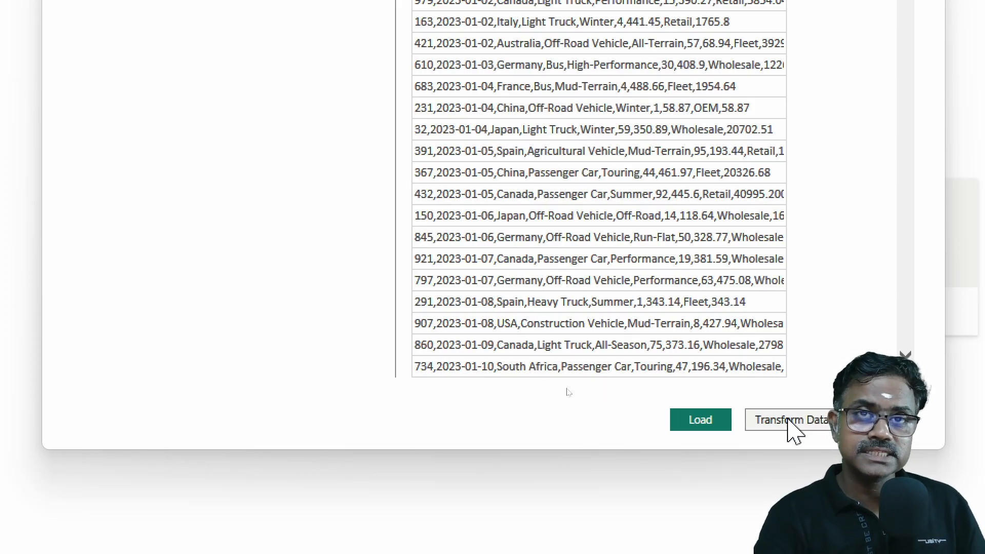
click(712, 427)
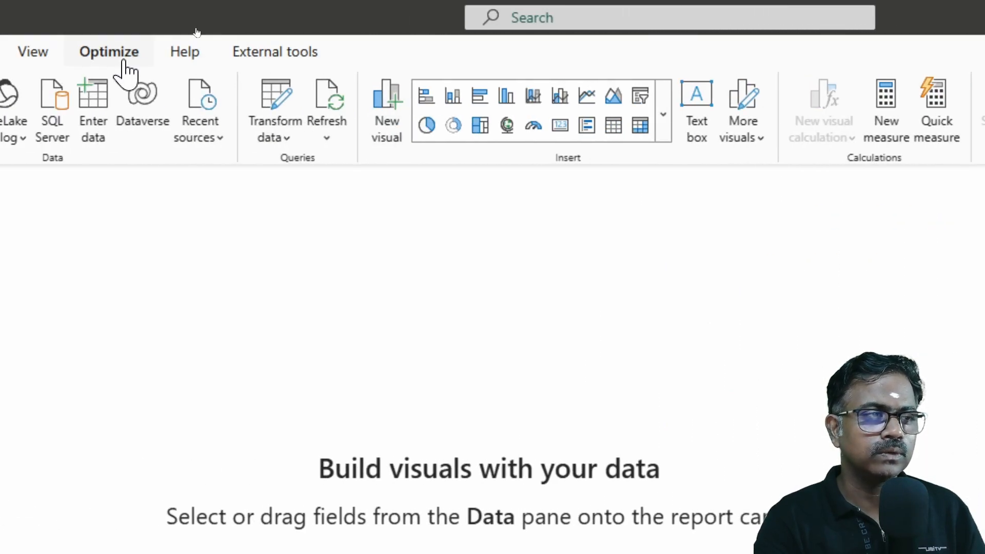
Step: Inspect which fields the loaded Sheet1 table contains
click(41, 56)
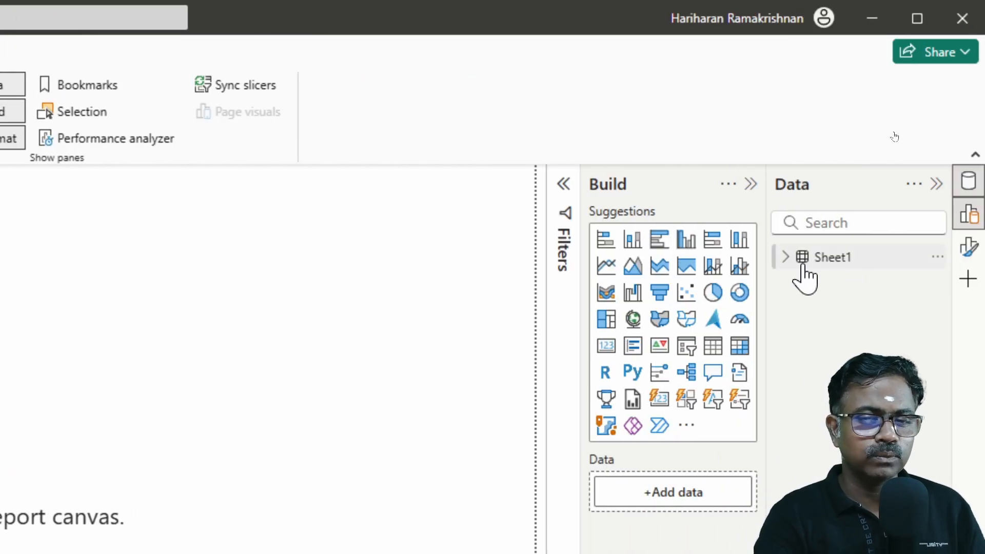
click(786, 260)
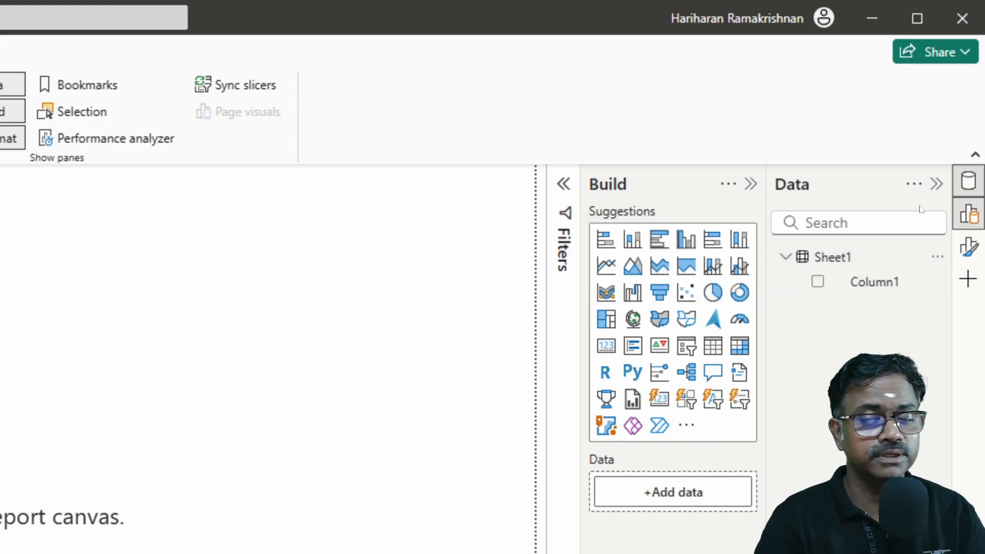
click(786, 260)
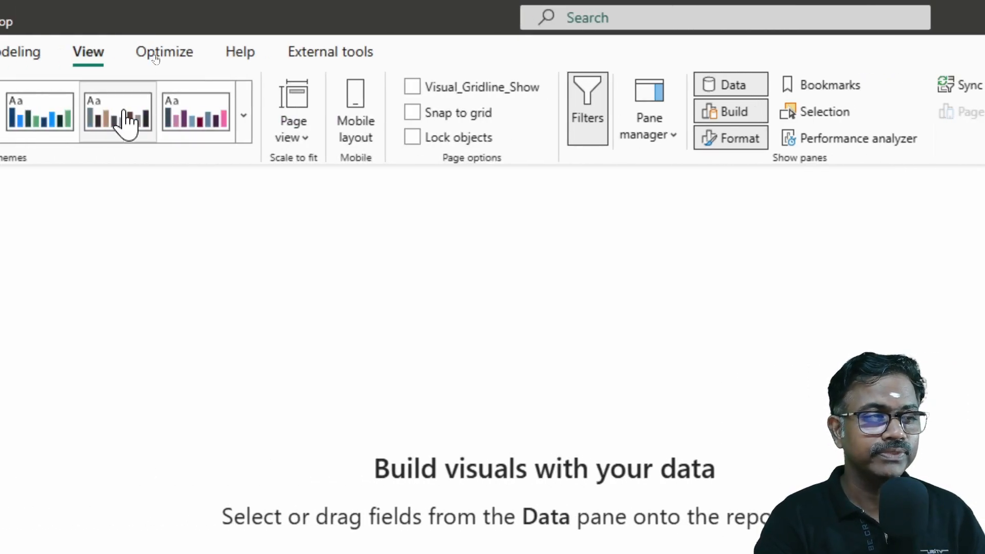
Step: Open the loaded data in the Power Query Editor and refresh the outdated preview
click(97, 50)
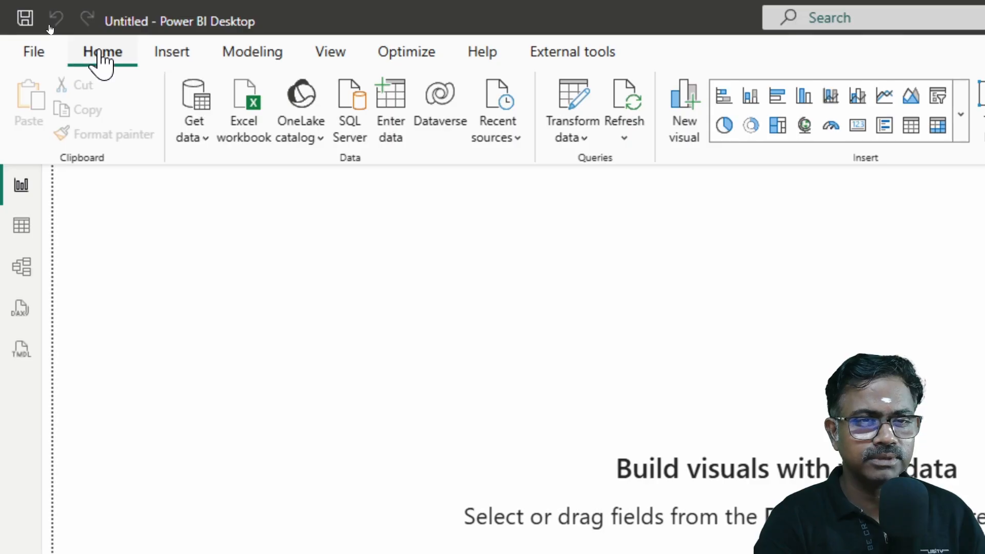
click(572, 143)
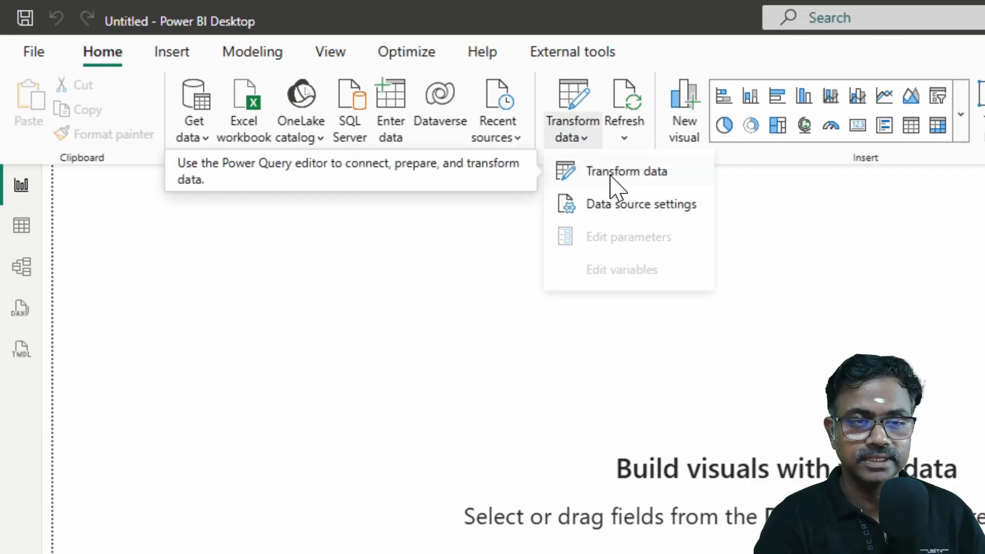
click(612, 174)
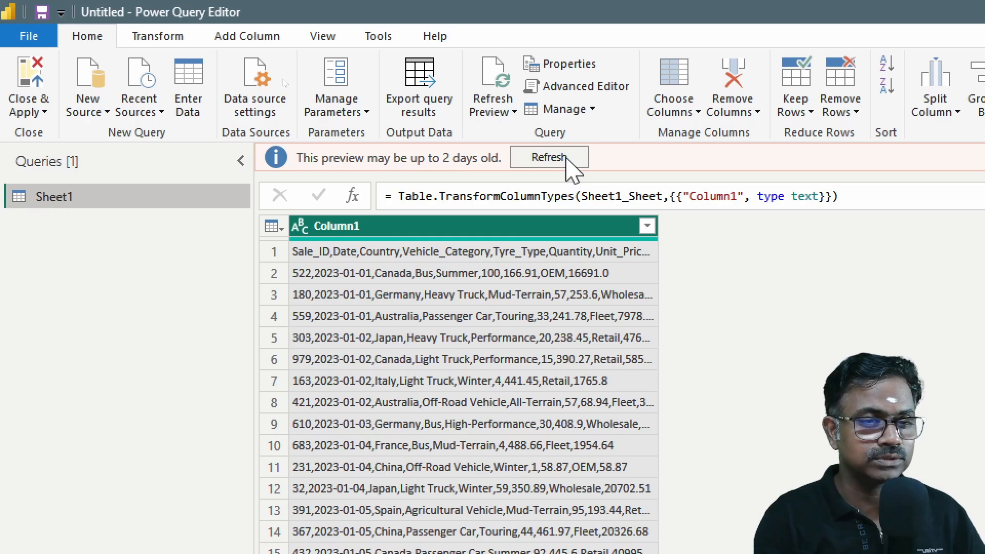
click(548, 157)
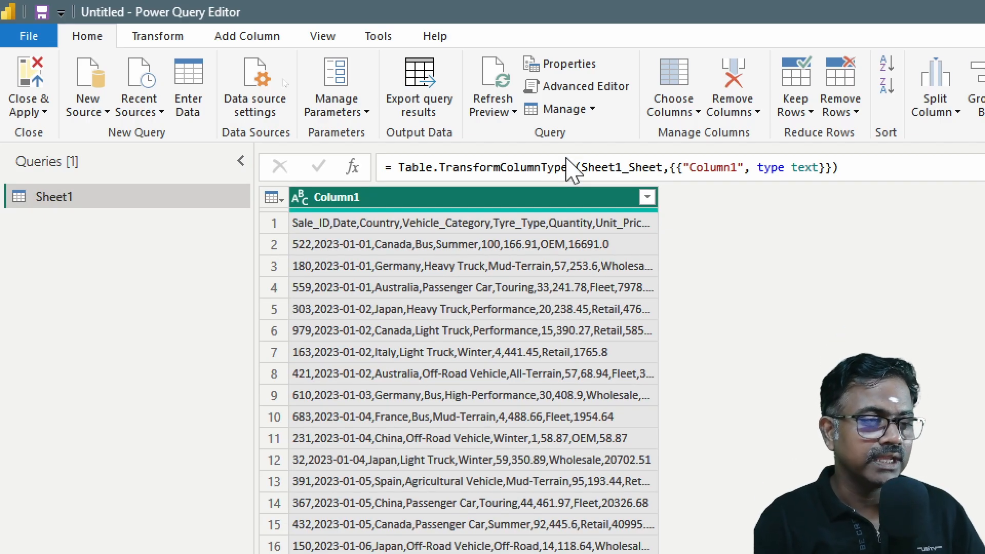
Step: Rename the Sheet1 query as SalesData
double_click(80, 203)
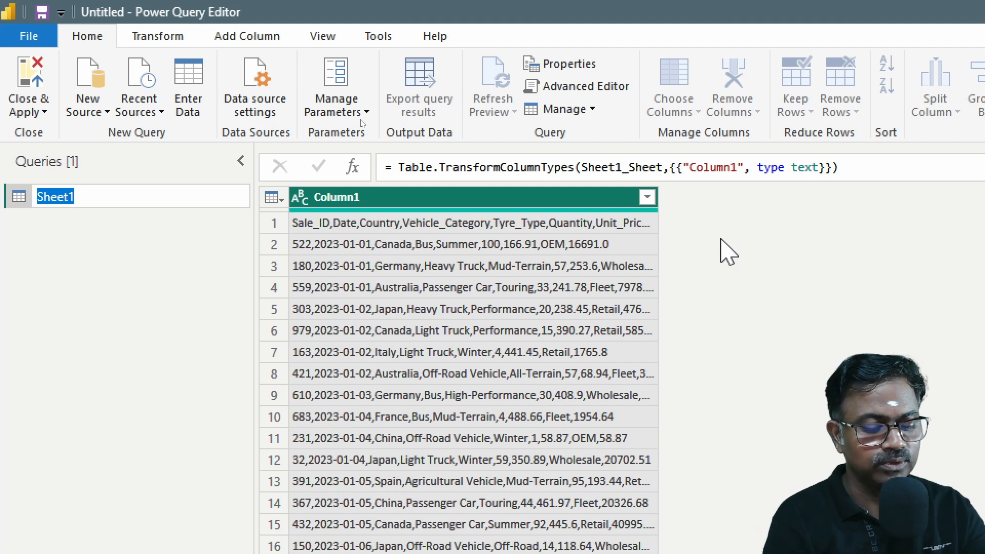
text(S)
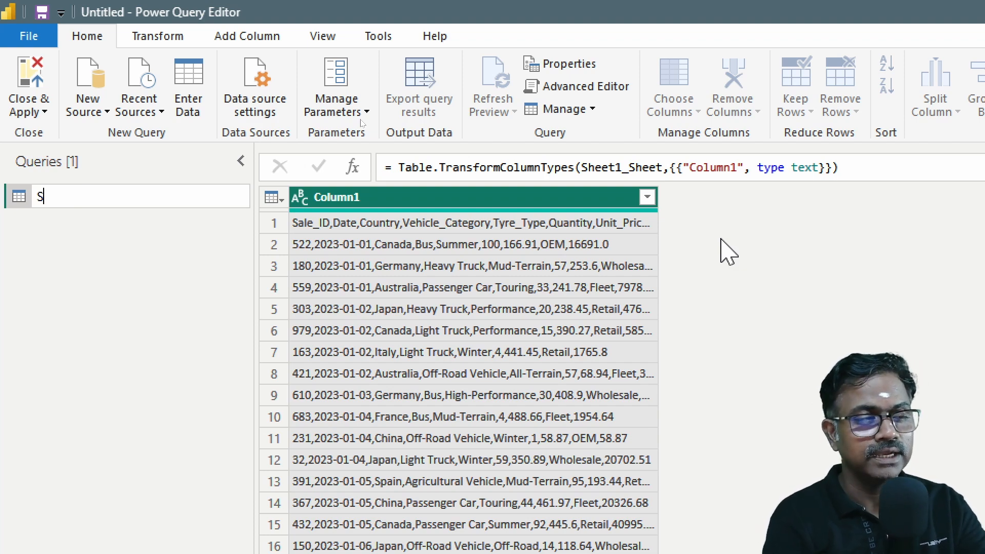
text(aeles)
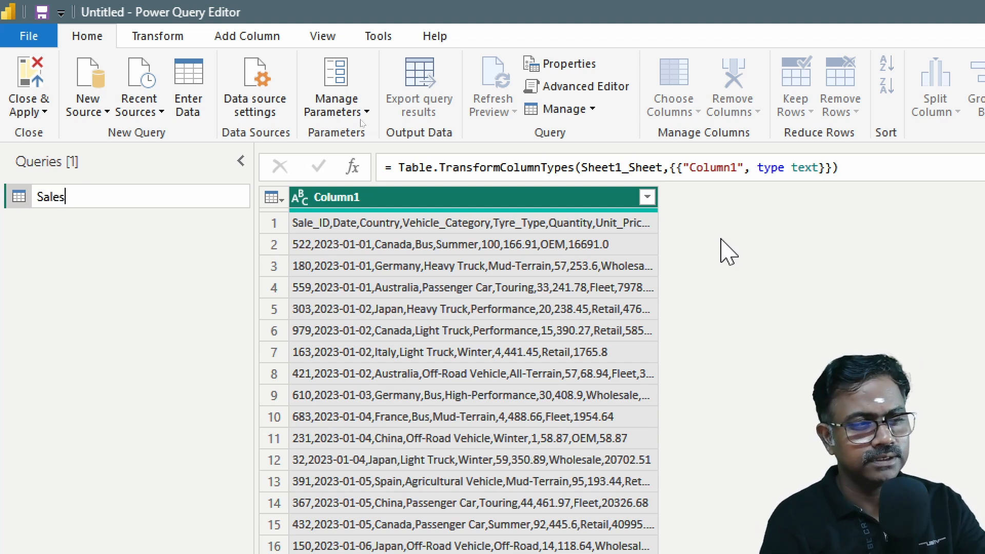
text(Data)
key(Return)
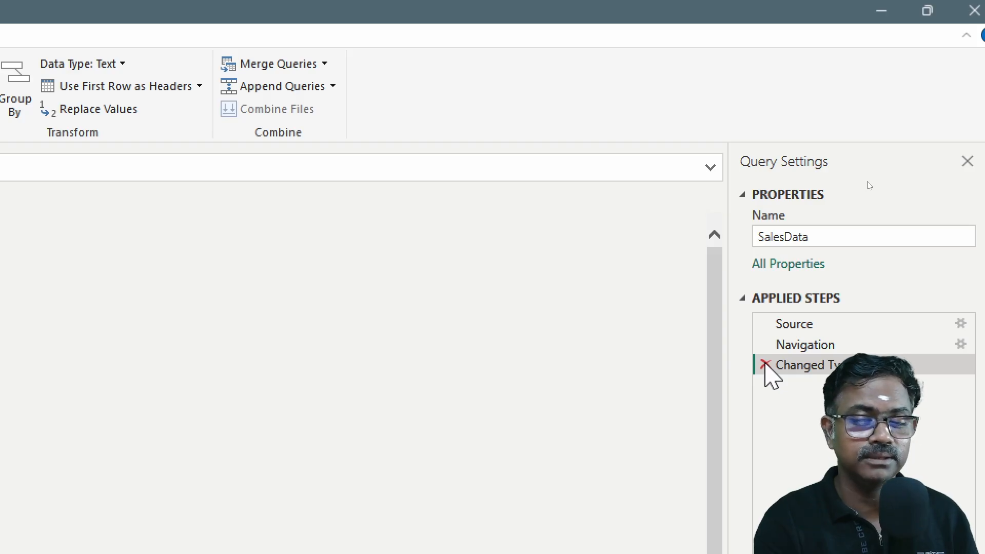
Step: Delete the Changed Type step from the query and split Column1 by comma at each occurrence of the delimiter
click(766, 366)
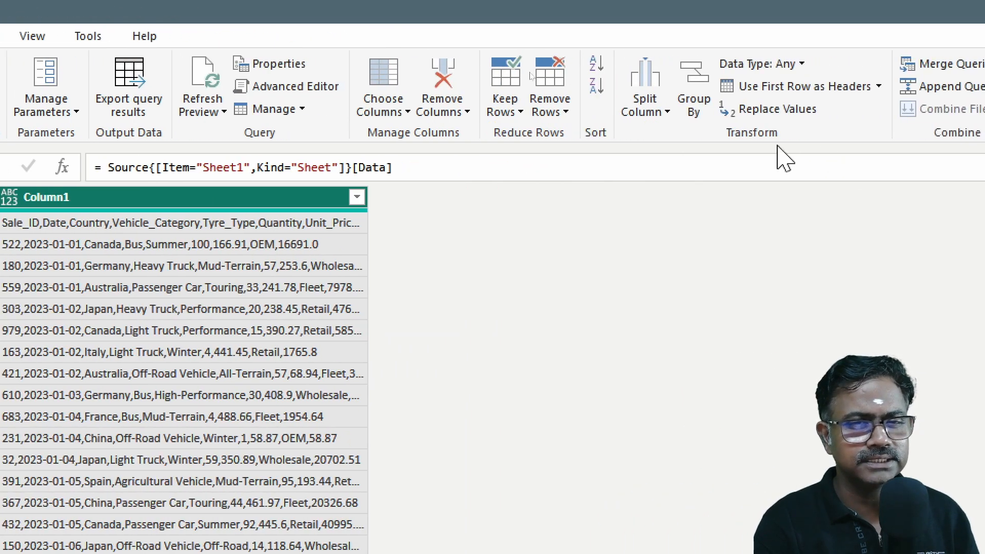
click(660, 110)
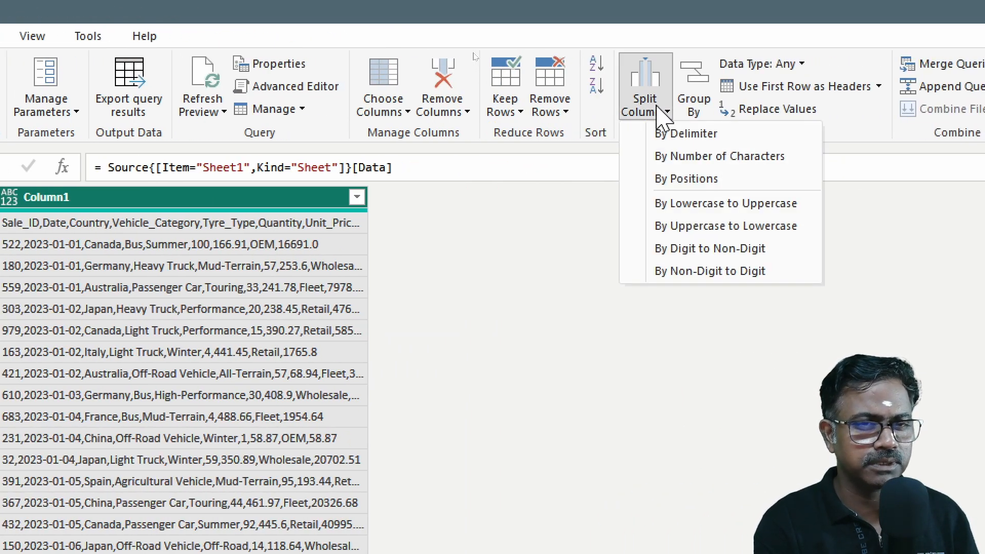
click(687, 134)
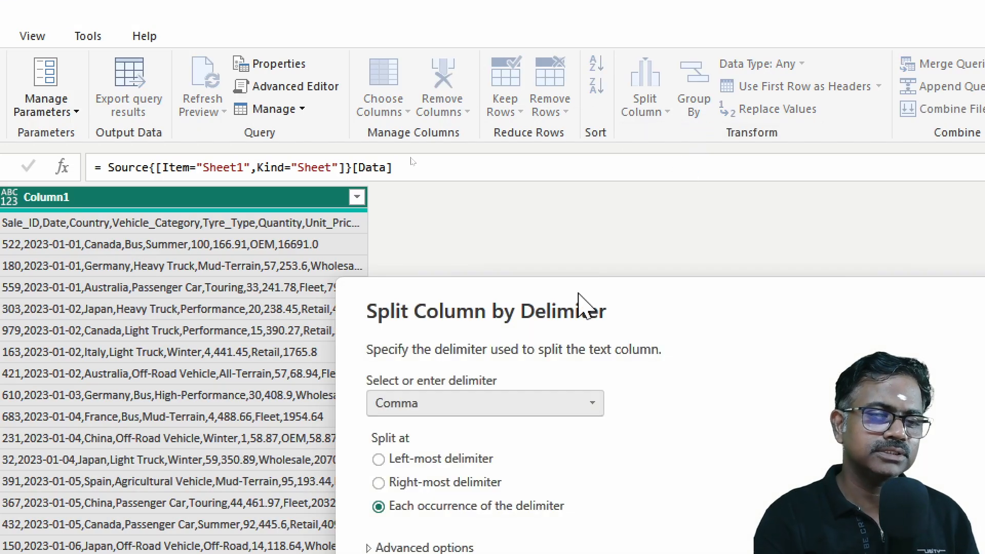
drag(515, 290, 337, 34)
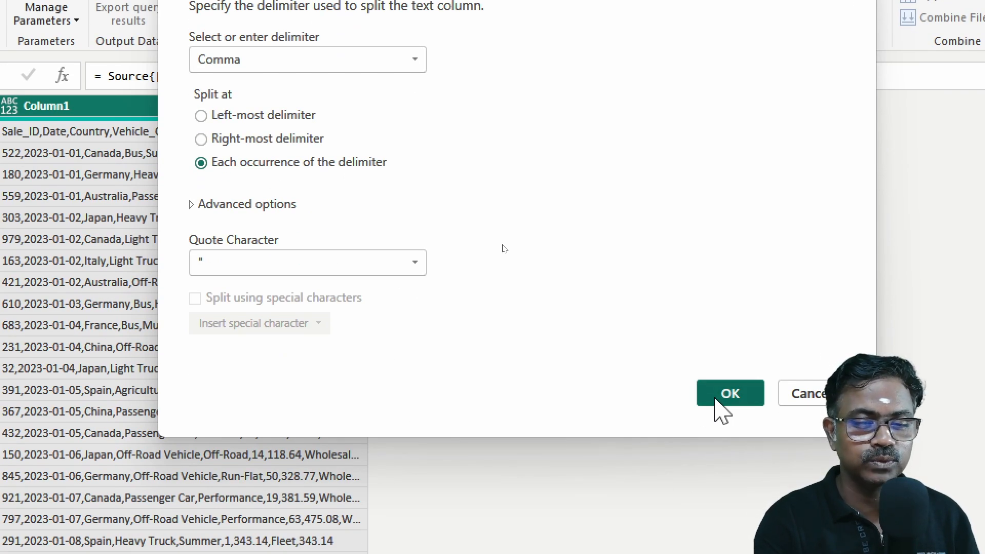
click(717, 401)
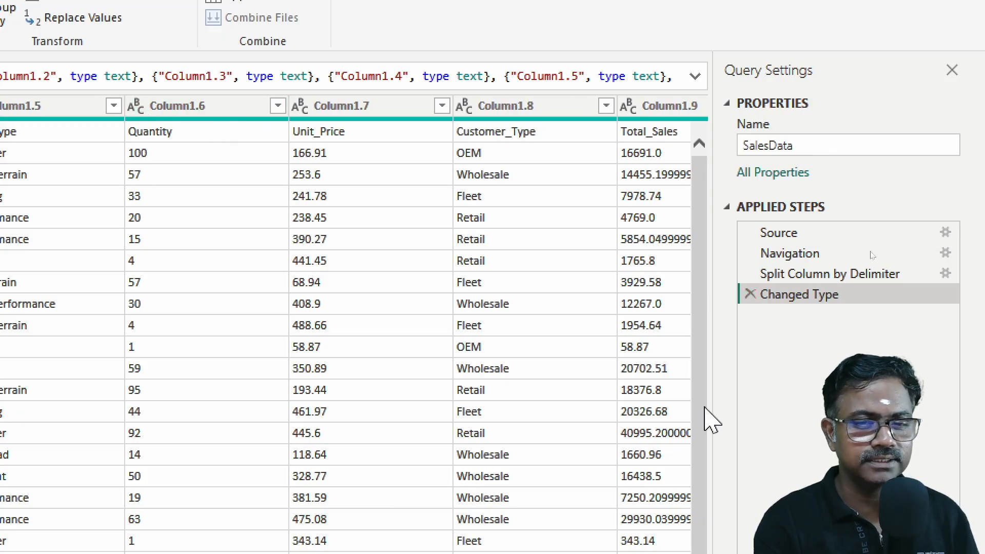
Step: Delete the Changed Type step that follows the split and use the first row as the column headers
click(749, 294)
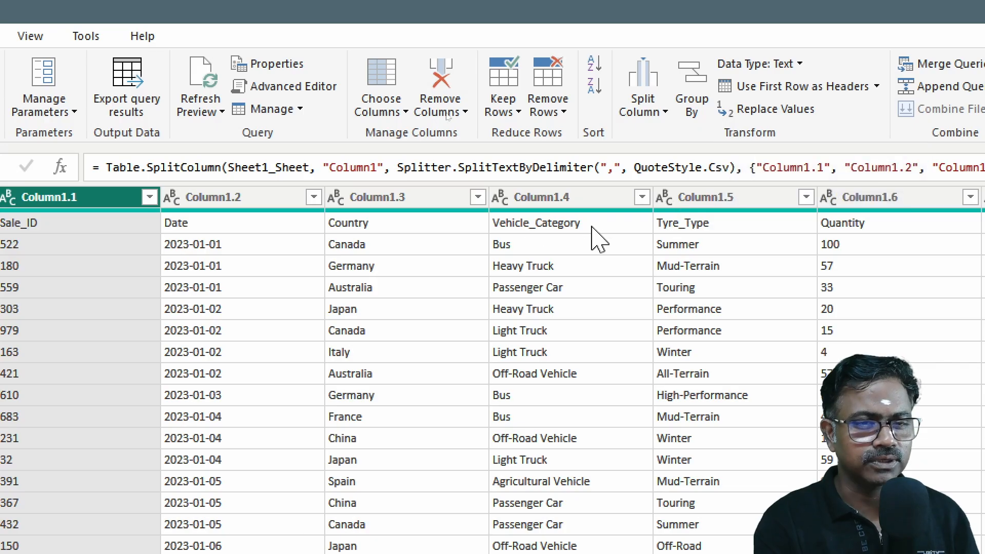
click(819, 89)
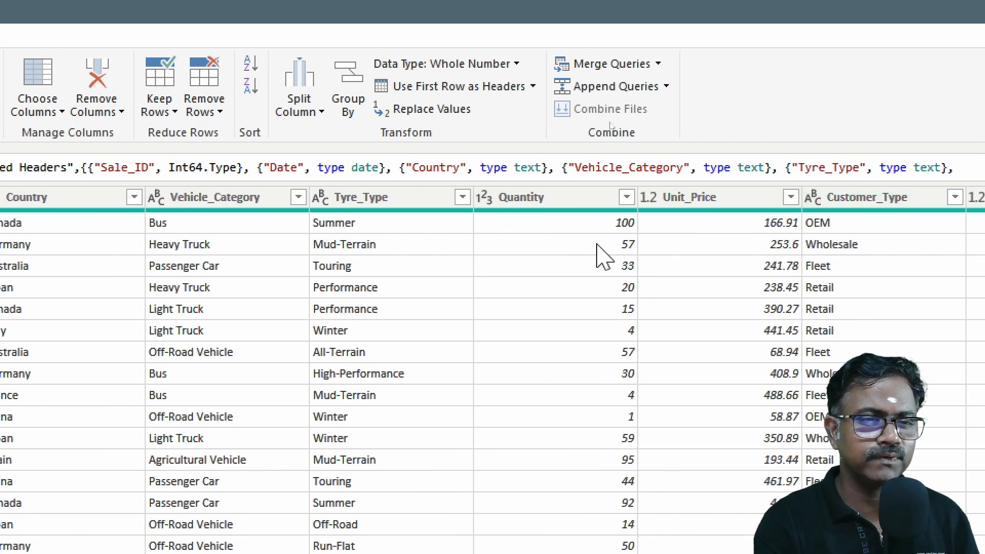
click(483, 198)
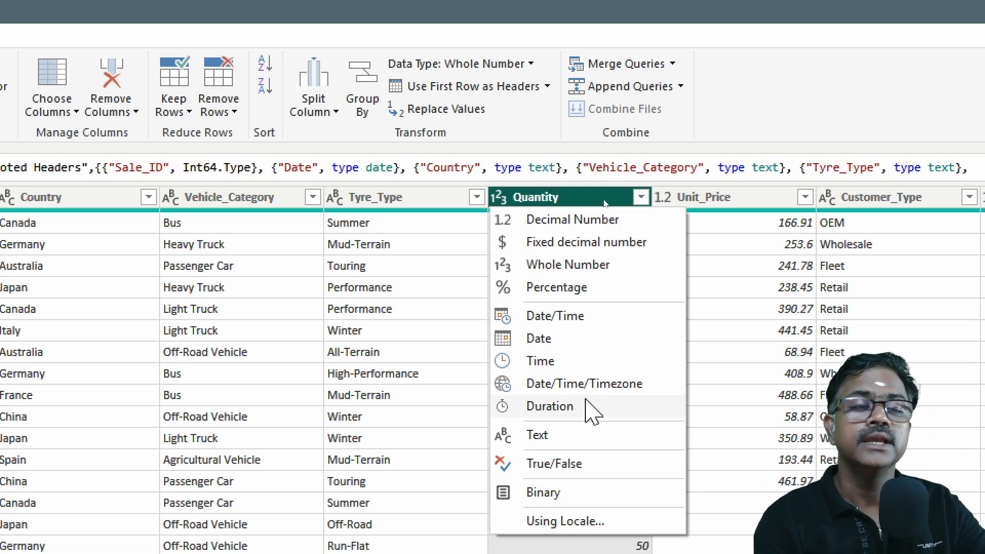
key(Escape)
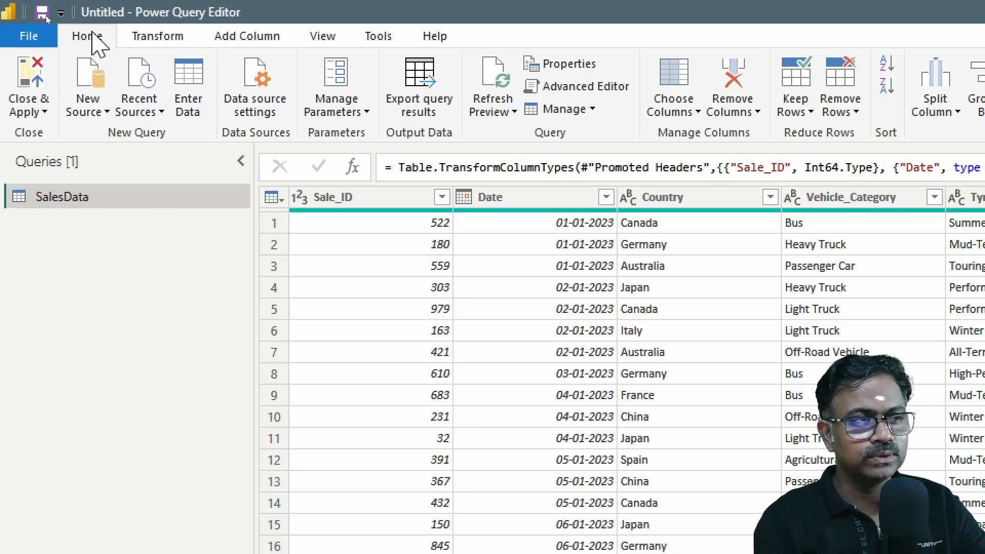
Step: Close the query editor with the pending changes applied and expand the SalesData table to list its fields
click(36, 114)
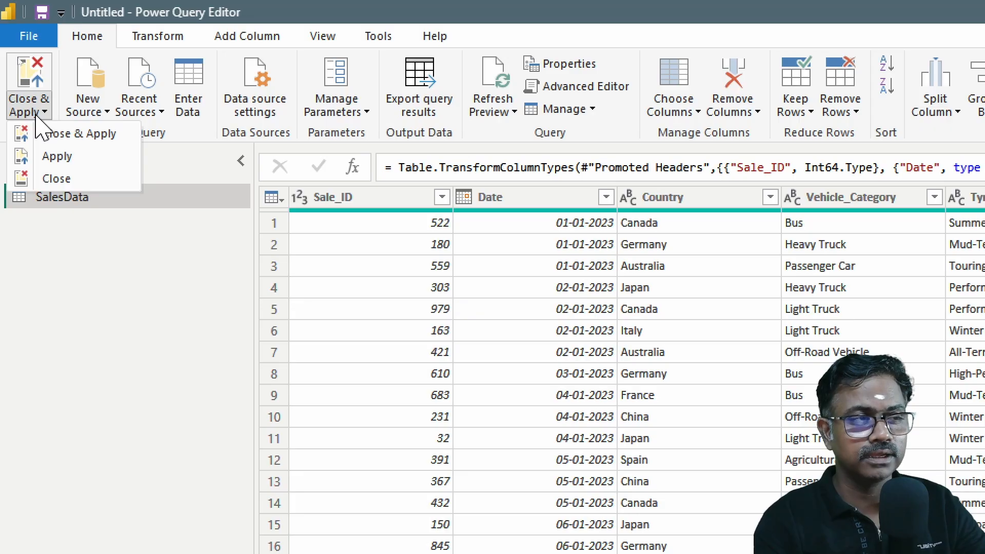
click(63, 134)
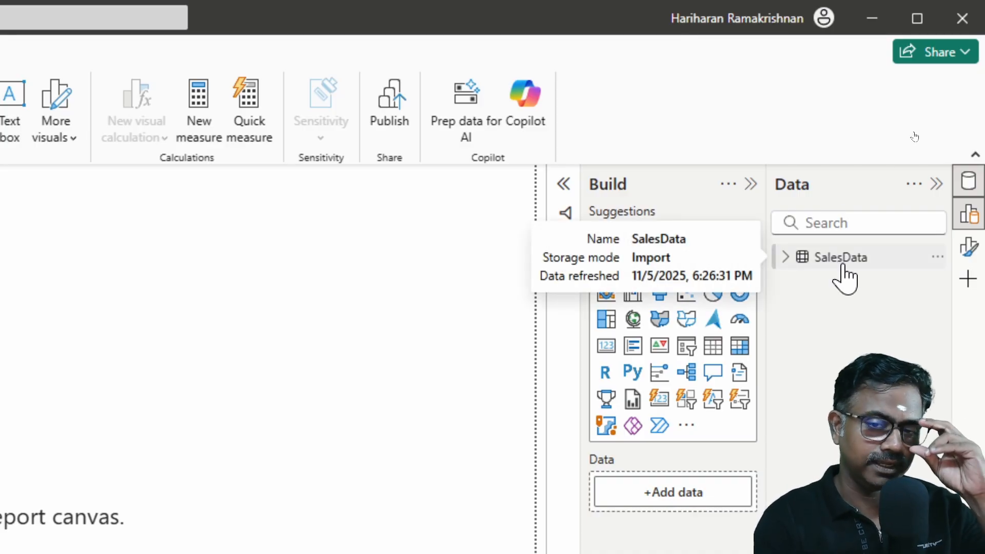
click(784, 259)
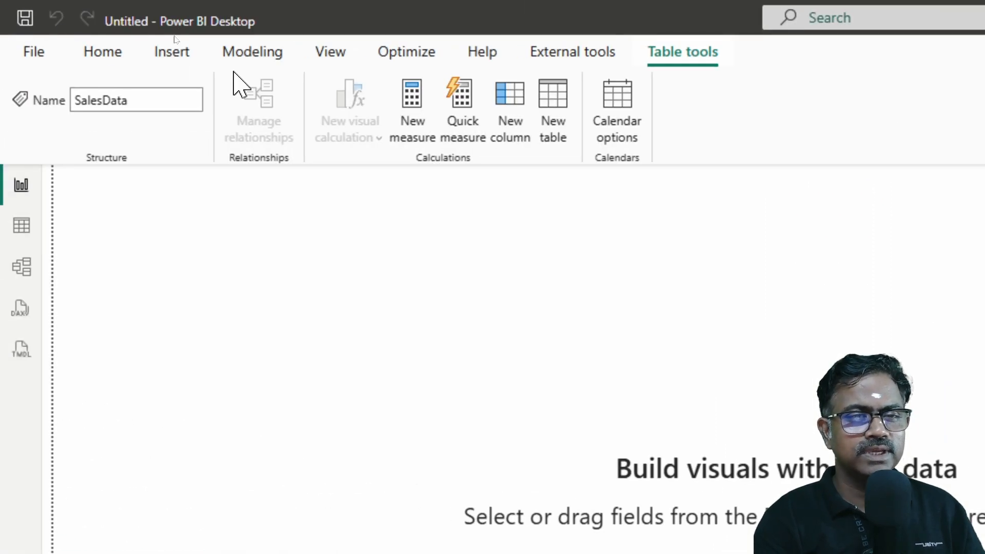
click(337, 69)
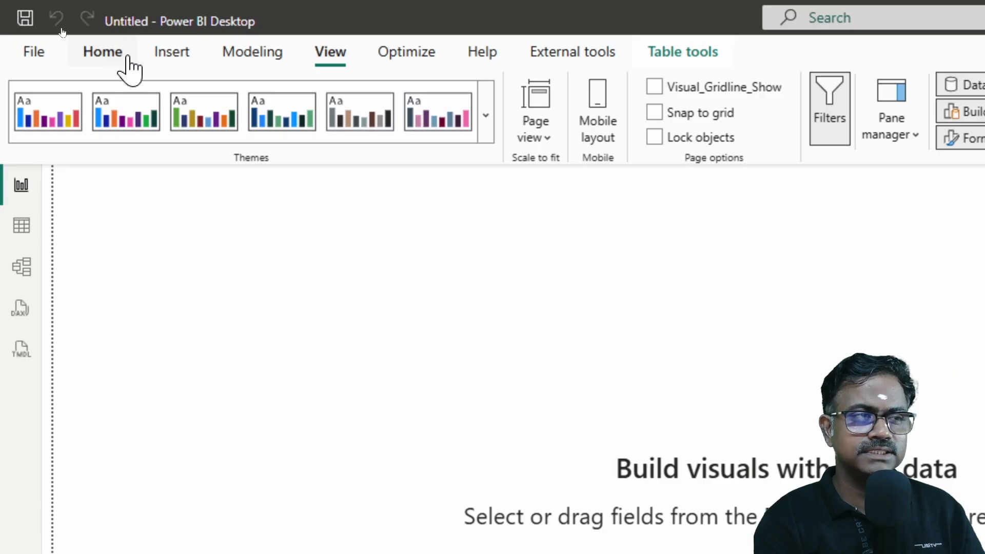
click(115, 57)
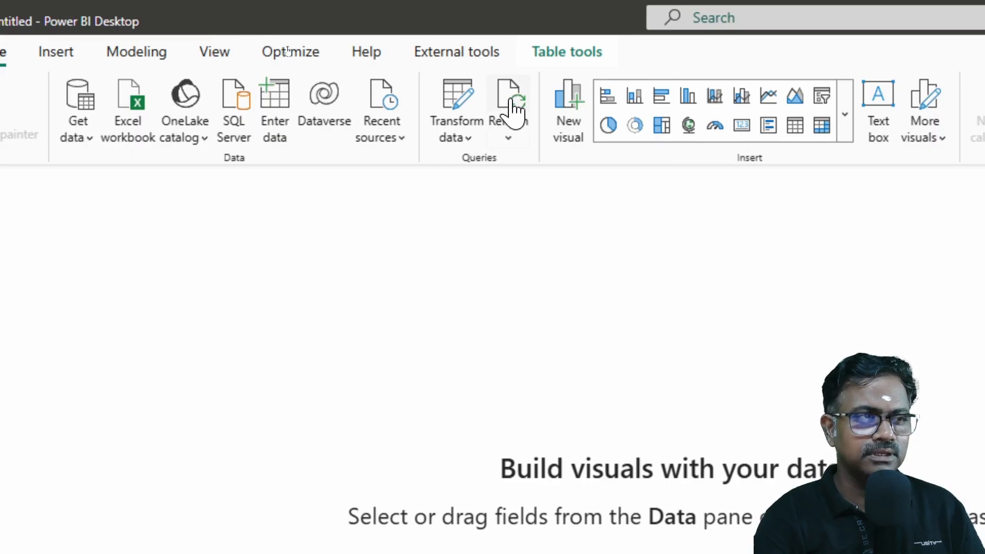
click(59, 52)
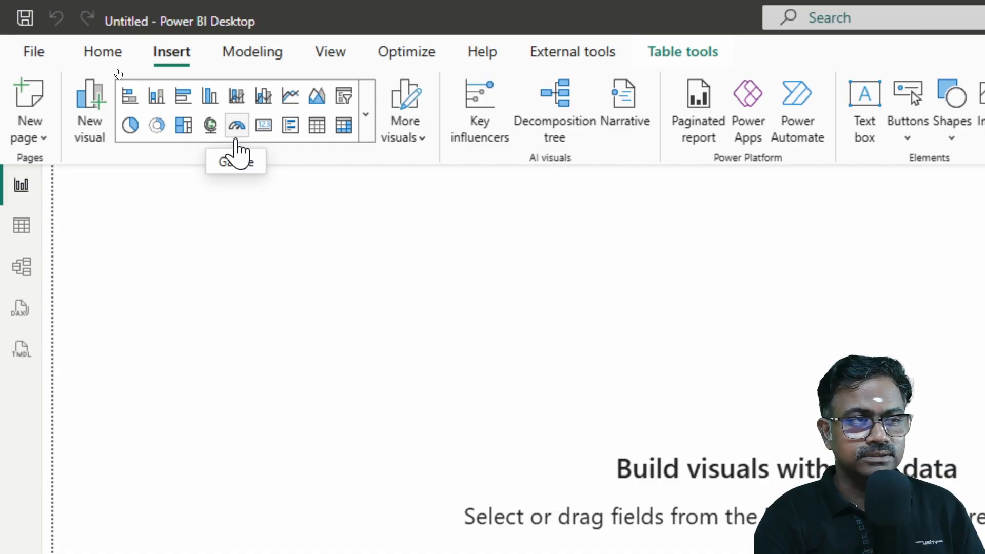
click(109, 58)
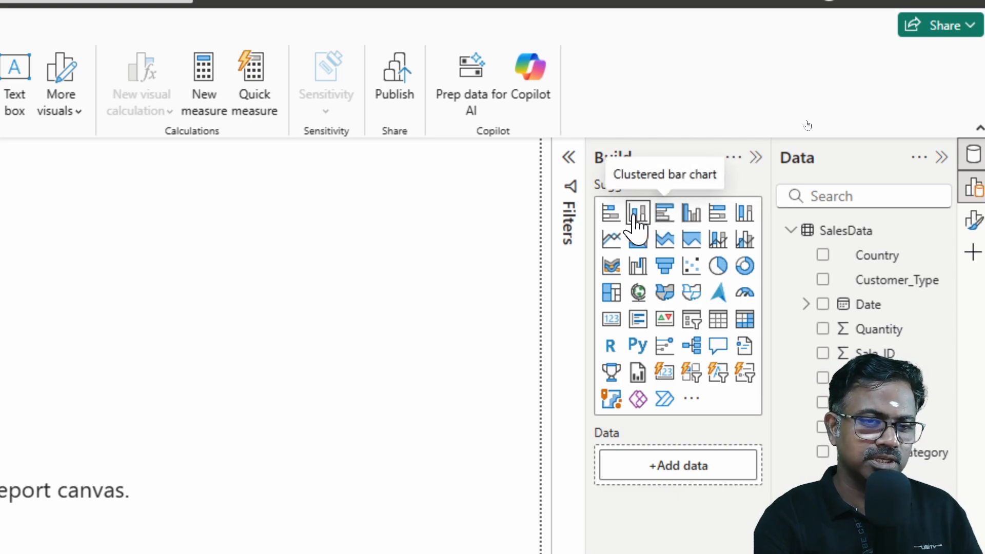
Step: Insert an empty clustered column chart on the report page
click(688, 218)
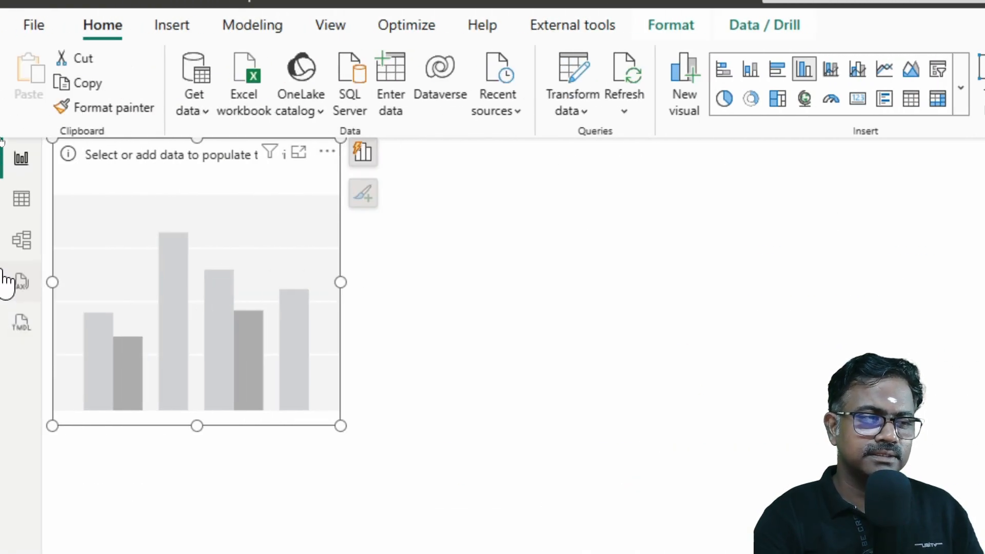
Step: Enlarge the empty column chart and plot Total_Sales on the Y-axis against Customer_Type on the X-axis
drag(337, 424, 505, 464)
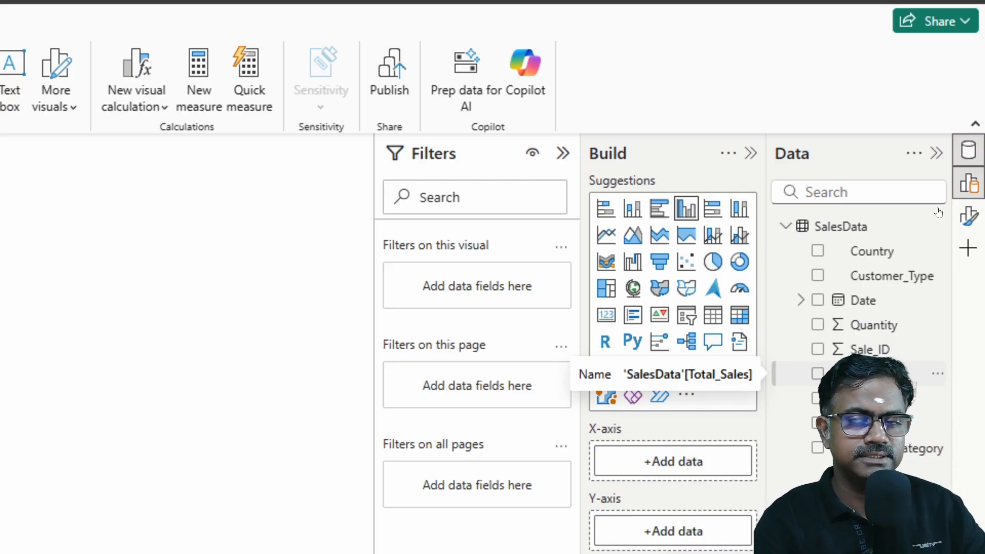
click(817, 374)
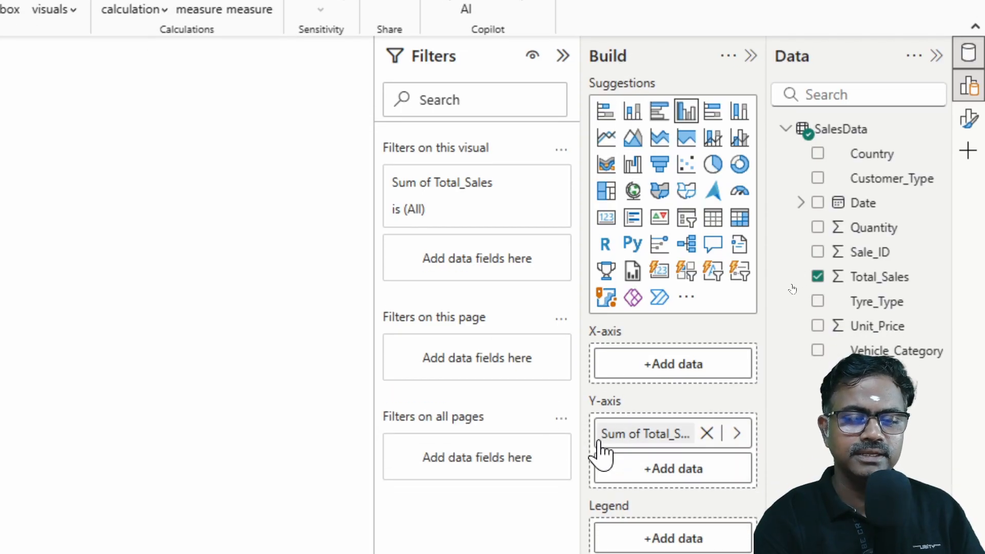
click(817, 178)
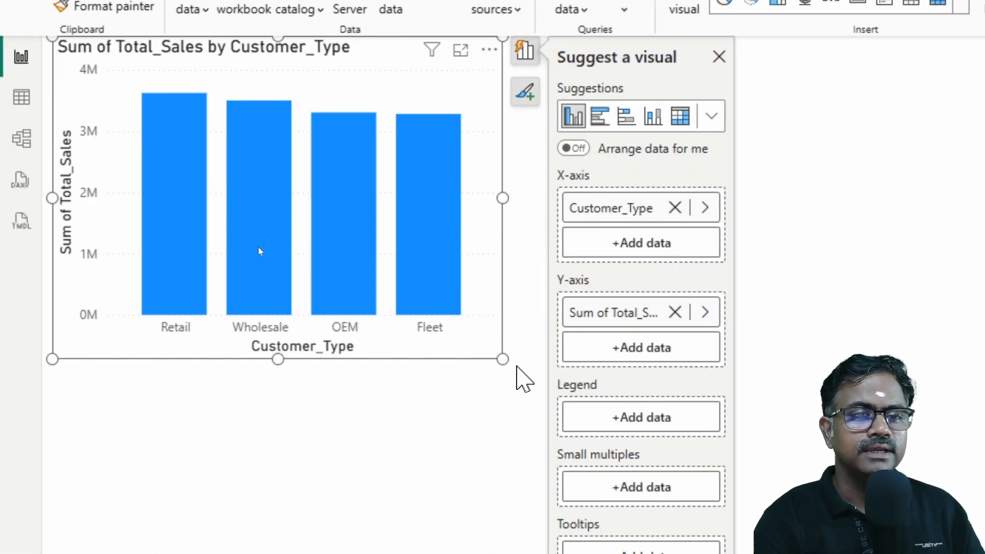
Step: Enlarge the Customer_Type column chart slightly and move it a little lower on the report page
click(517, 367)
click(494, 358)
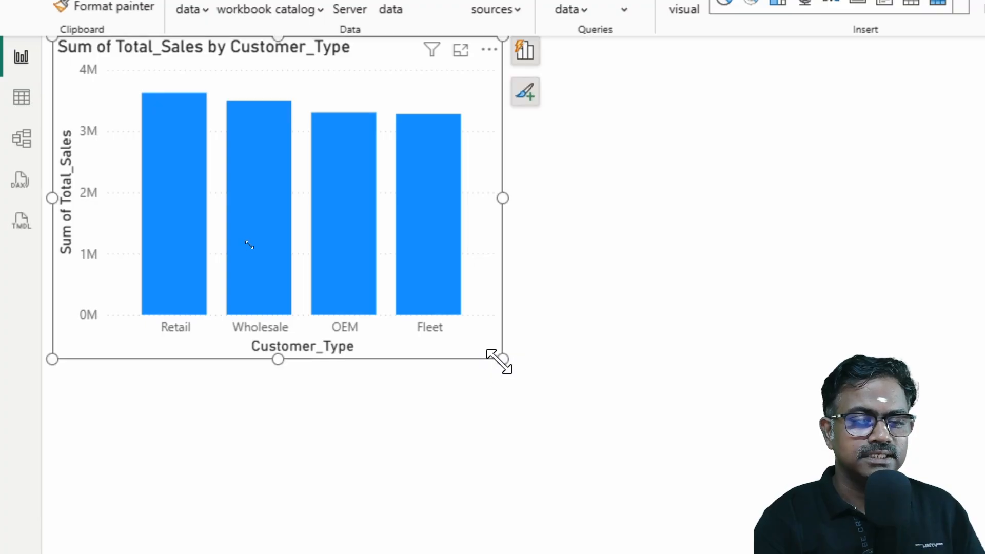
drag(502, 358, 536, 365)
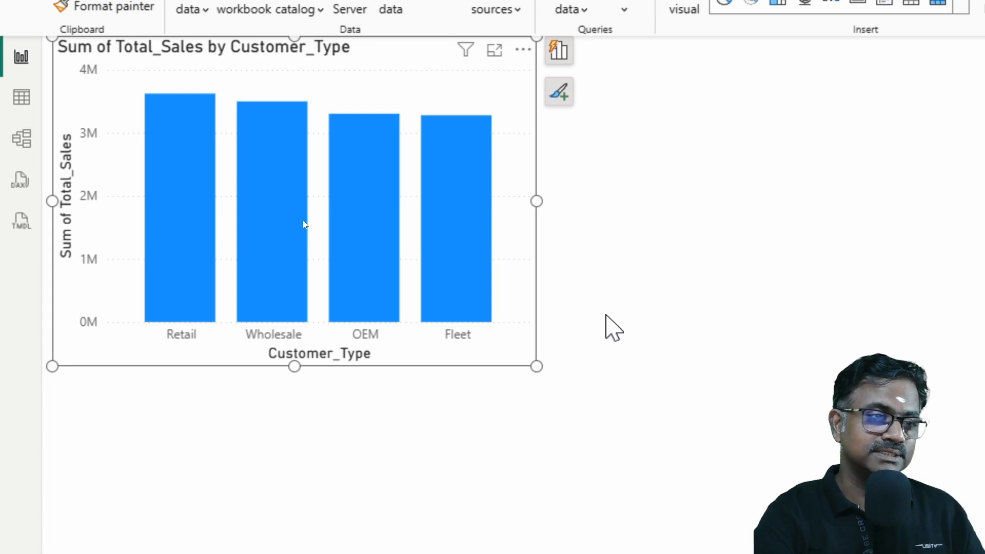
mouse_move(481, 244)
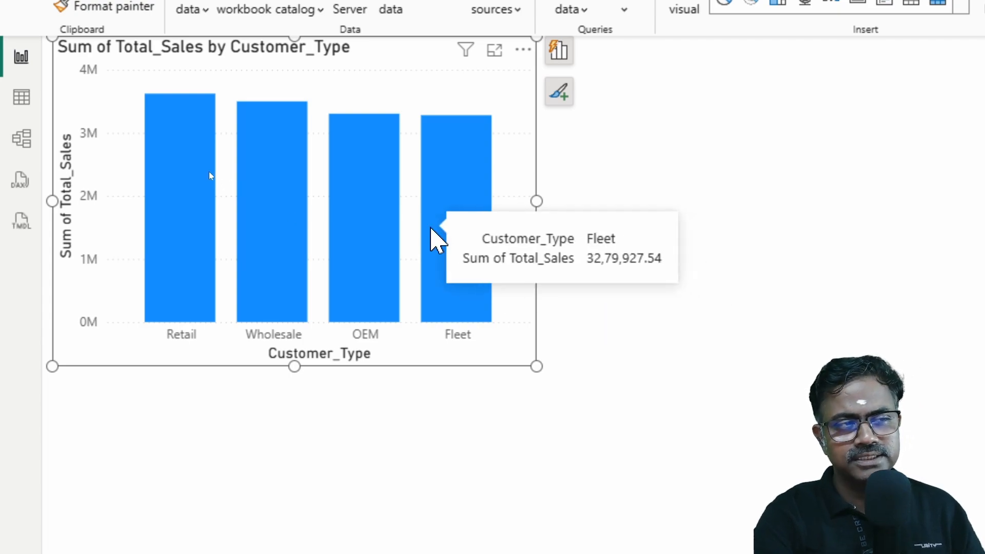
mouse_move(382, 117)
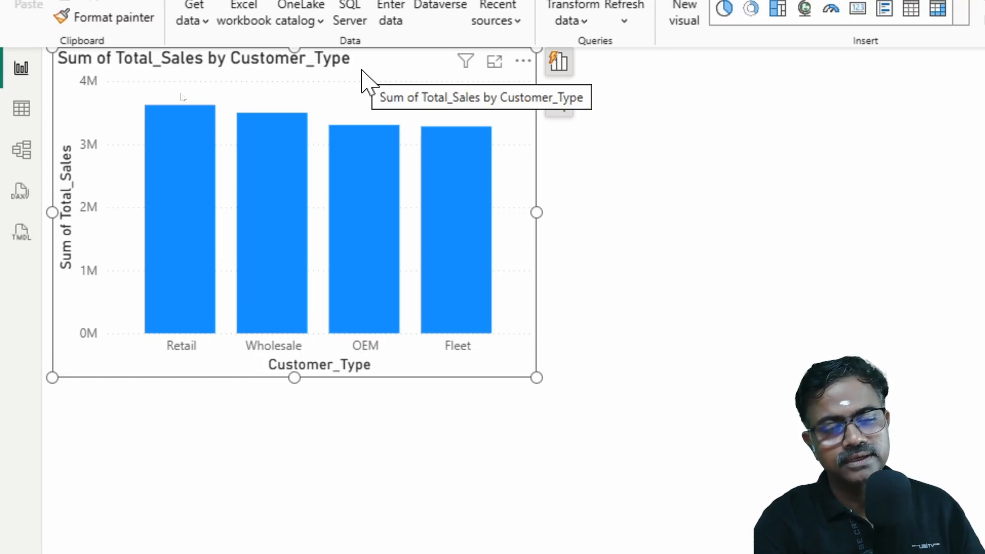
drag(389, 60, 389, 83)
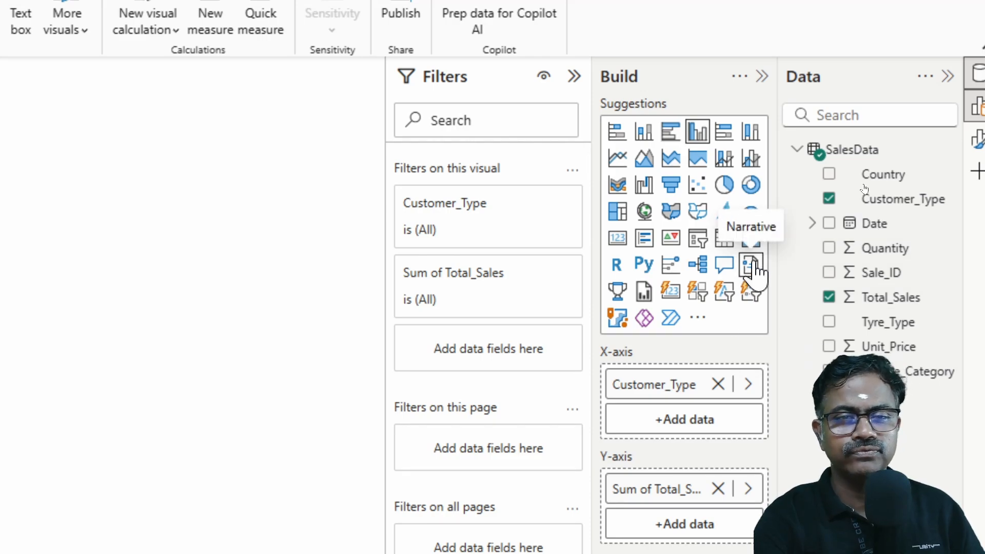
Step: Show the Format pane, hide the Filters, Data and Build panes, and widen the Format pane
click(147, 58)
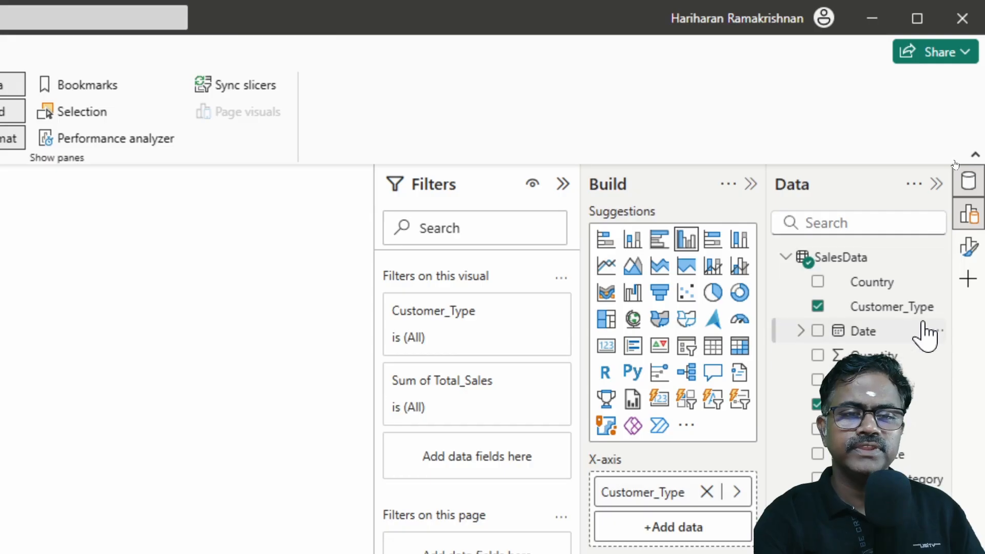
click(973, 254)
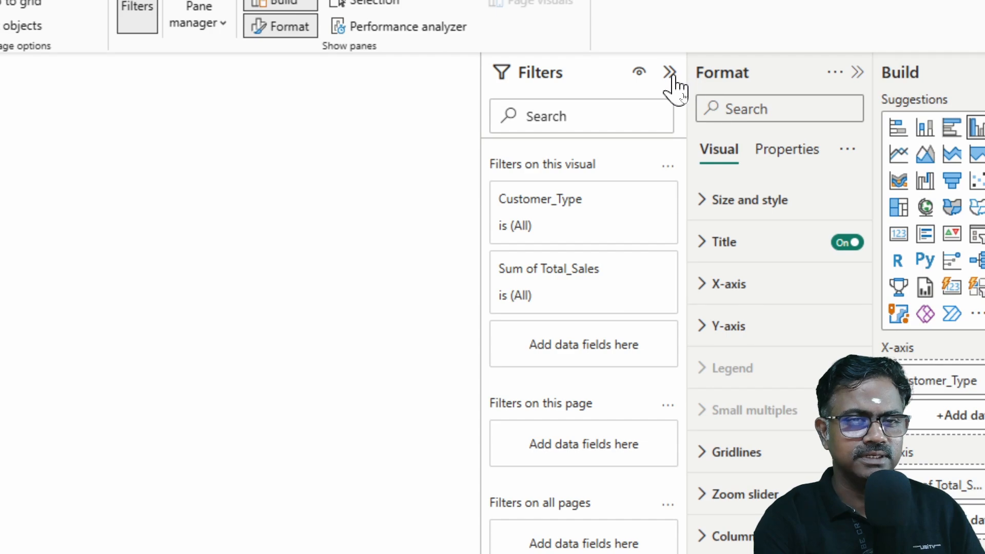
click(669, 72)
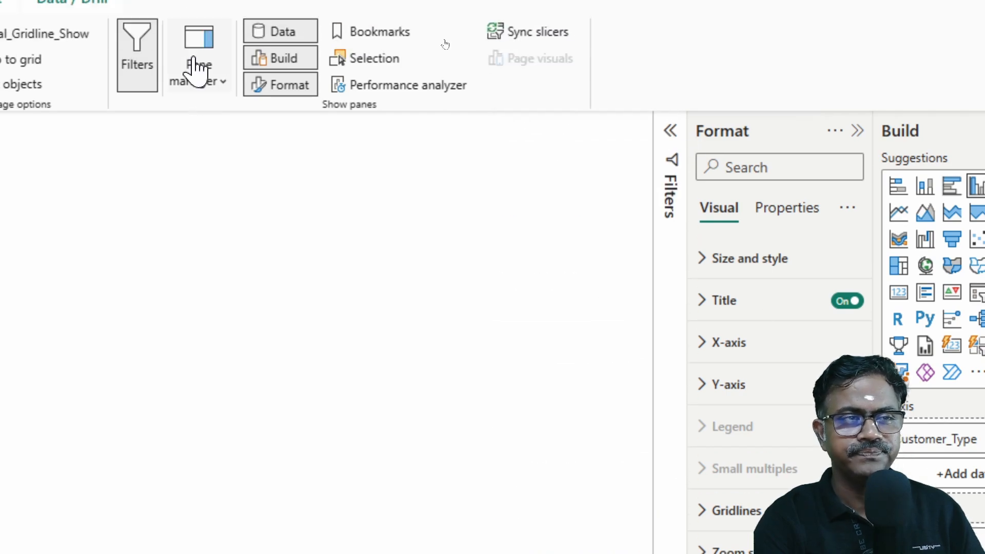
click(151, 25)
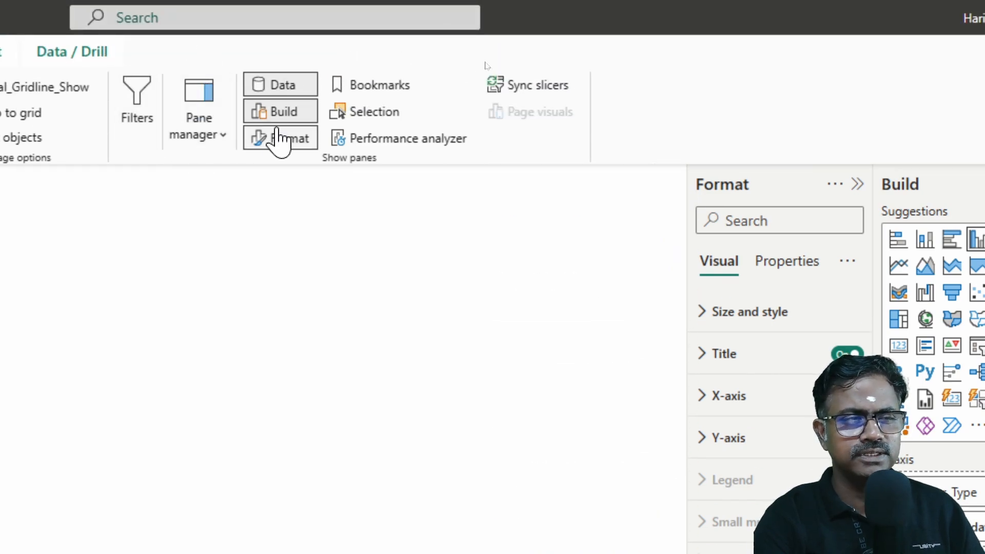
click(285, 91)
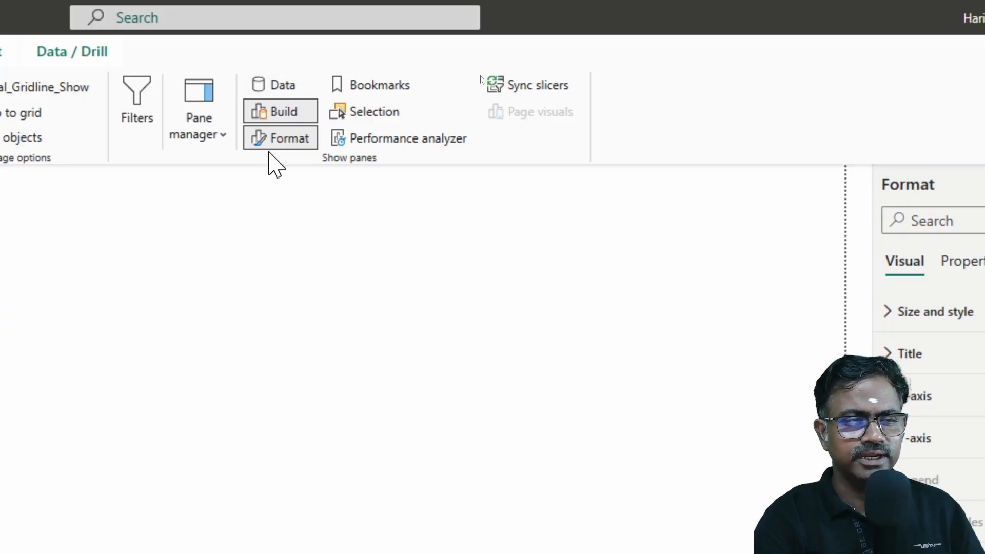
click(286, 114)
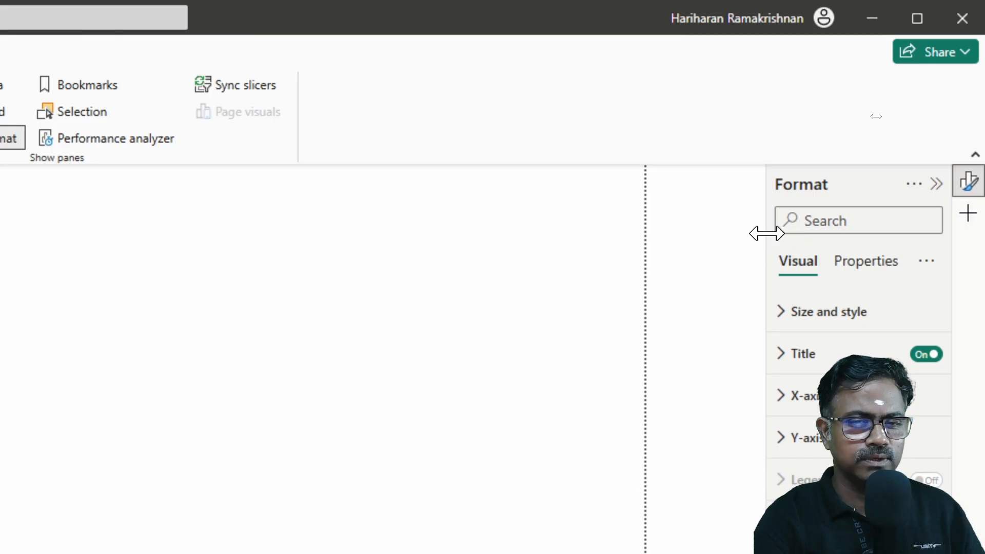
drag(758, 230, 609, 224)
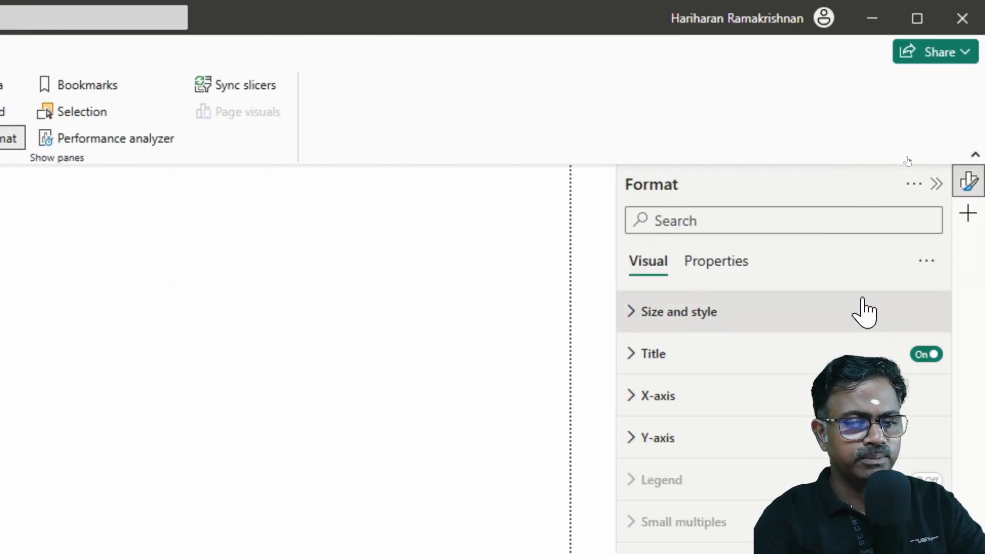
Step: Change the column chart's title text to "Customer Typewise Units Sold"
click(632, 361)
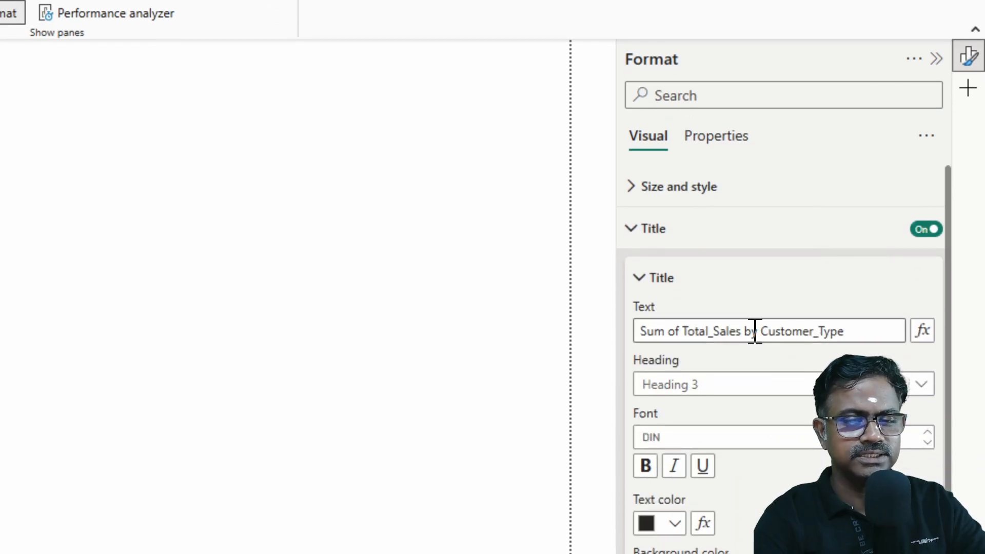
drag(856, 326, 588, 325)
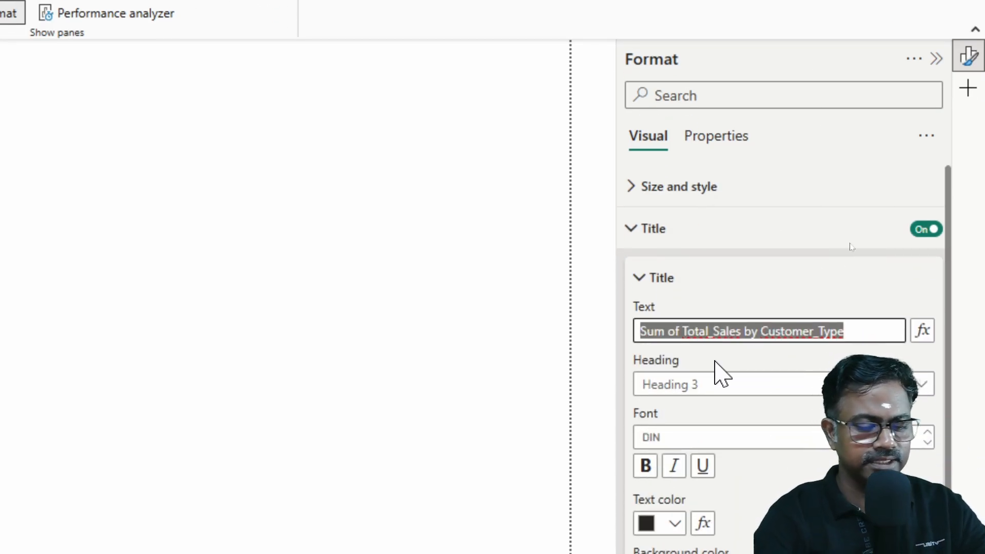
text(Cust)
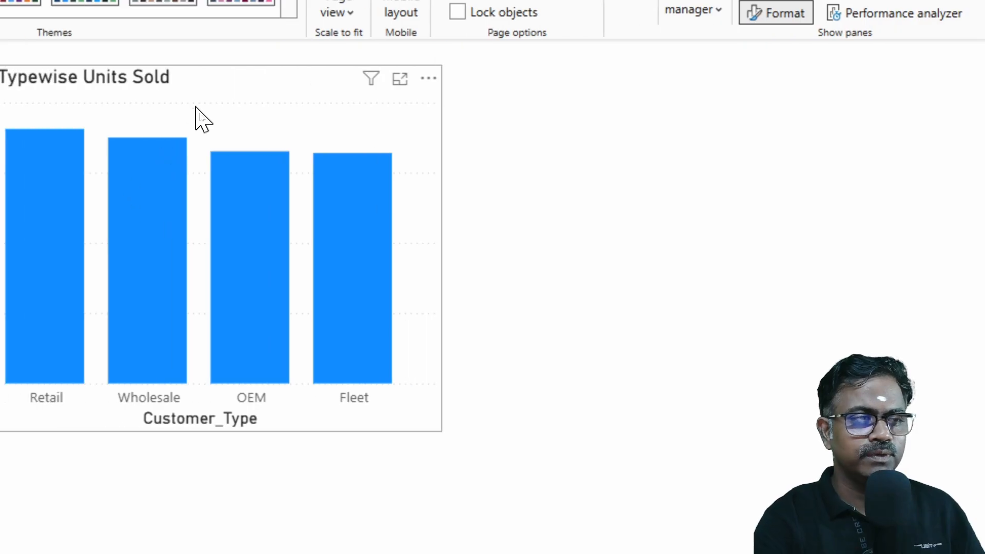
click(239, 87)
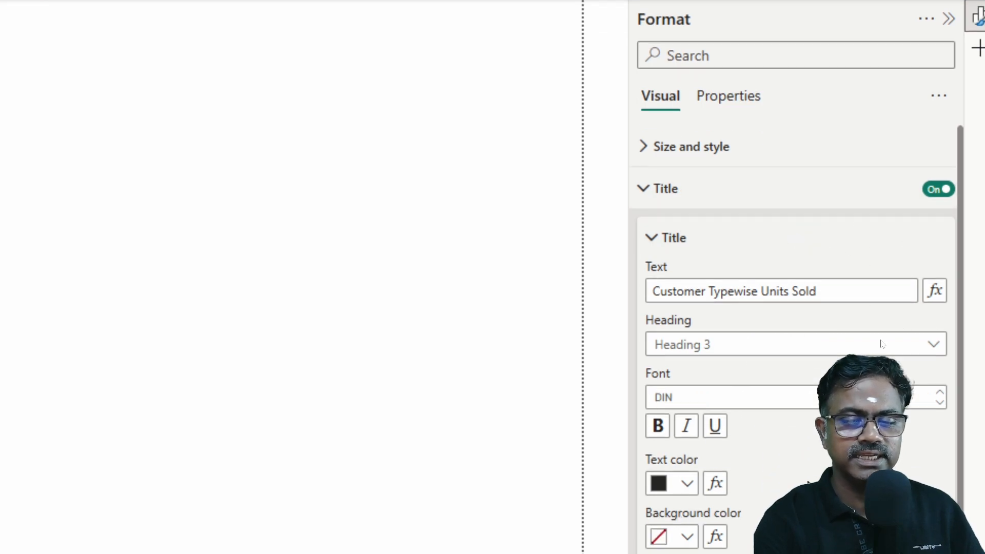
Step: Keep the chart title's heading level at Heading 3 and centre the title horizontally
click(822, 292)
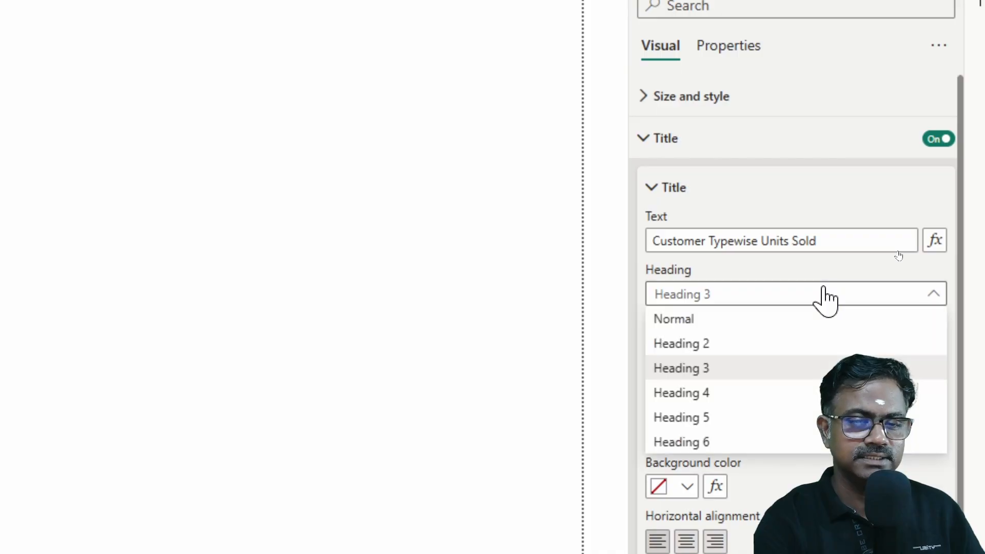
click(823, 292)
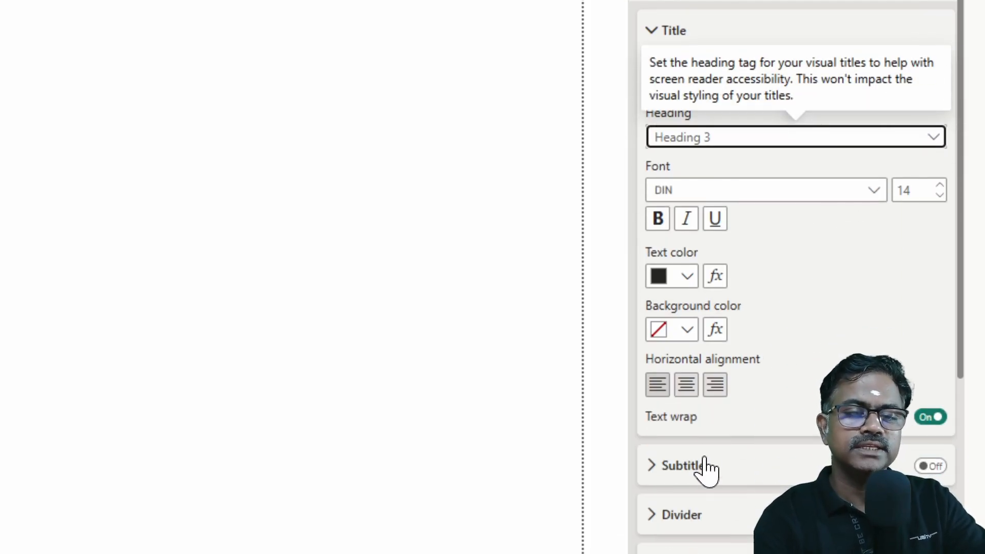
click(694, 396)
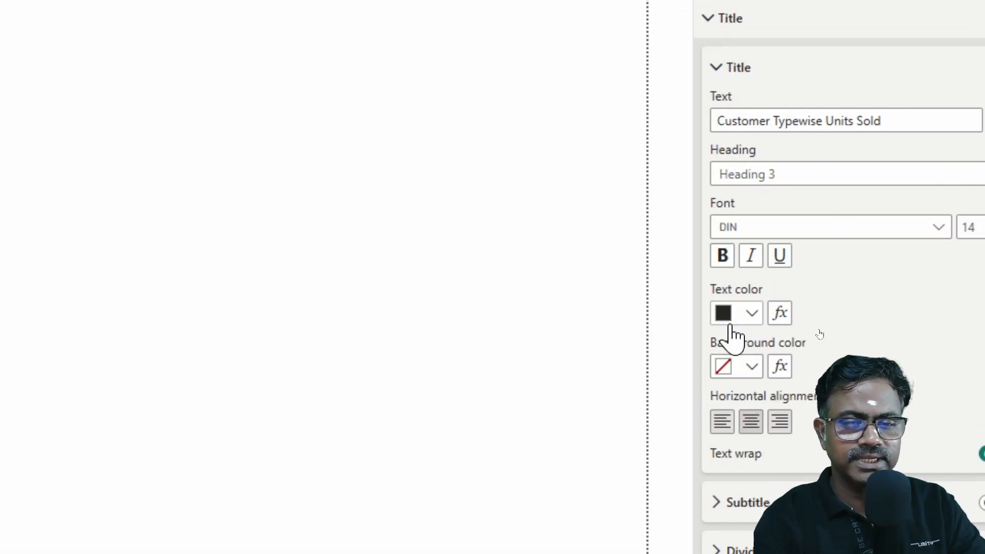
Step: Set the chart title's text color to Theme color 1 (#118DFF) and its background color to White, 10% darker
click(730, 320)
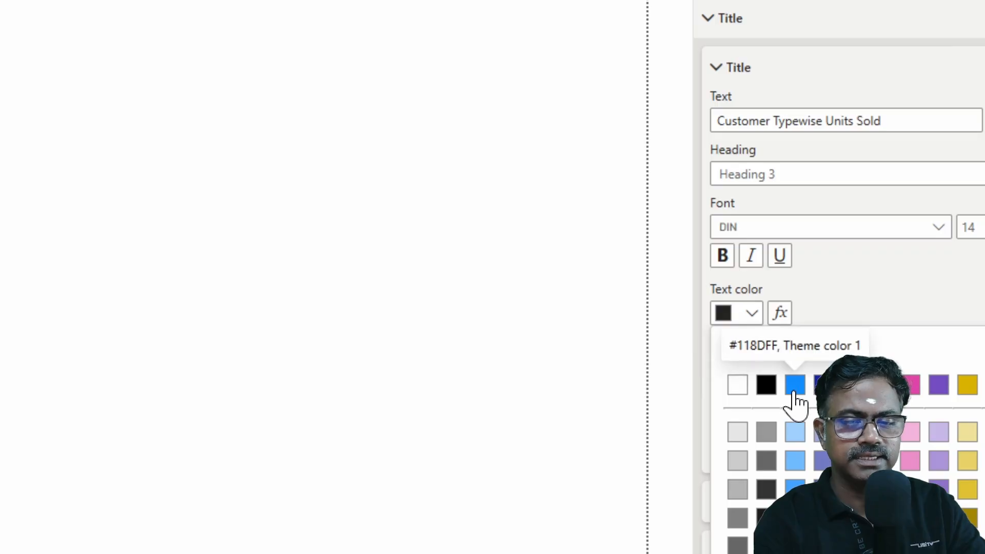
click(794, 388)
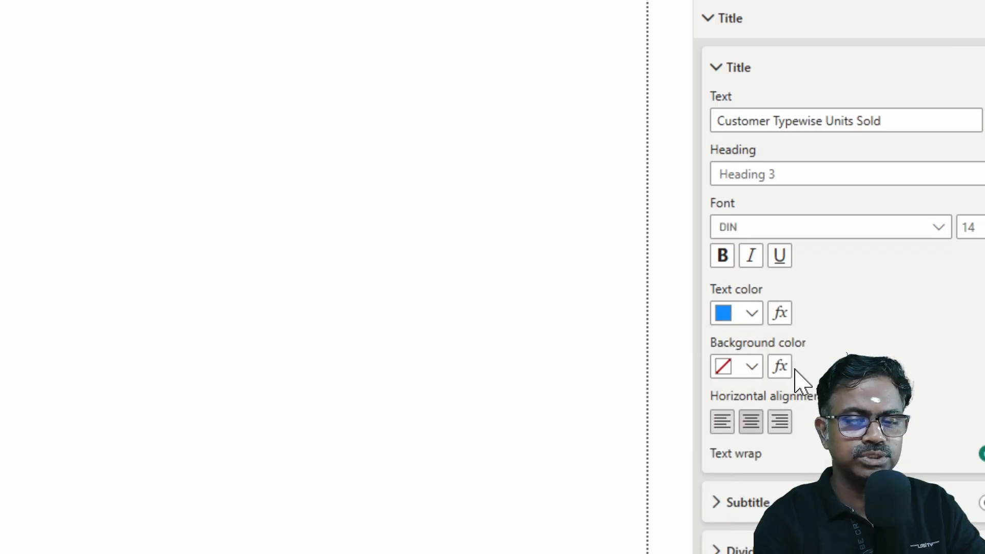
click(753, 371)
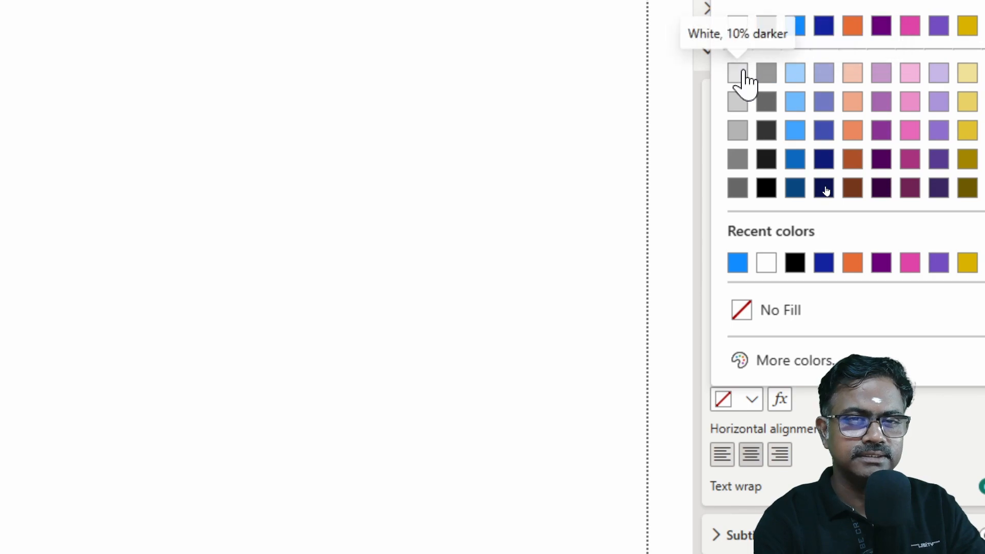
click(741, 72)
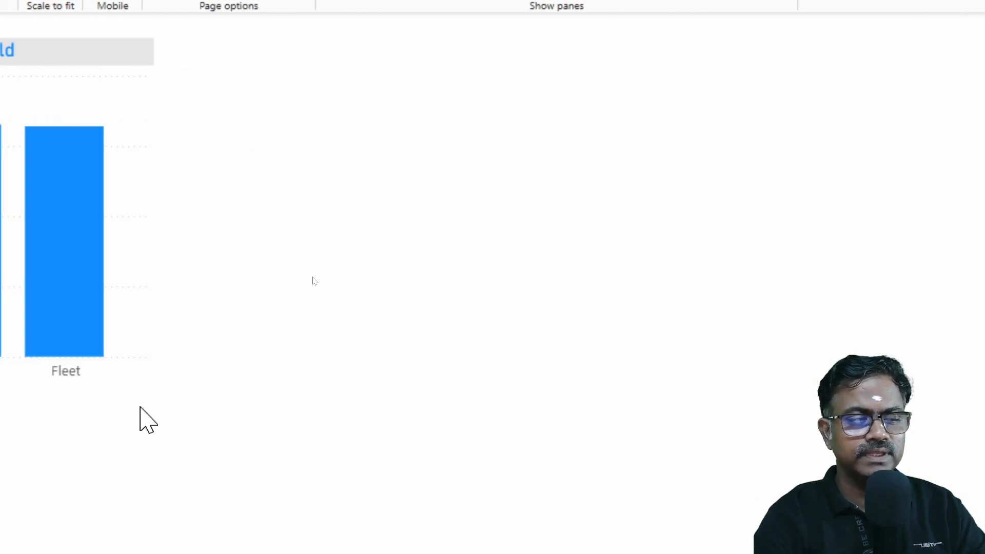
Step: Close the title settings of the column chart, collapsing both the nested title options and the whole title section
click(146, 402)
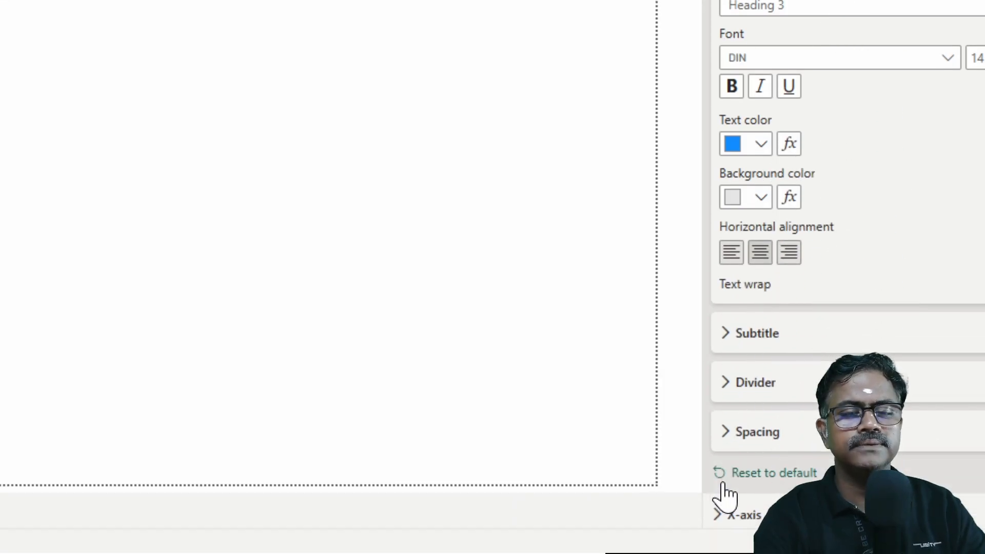
scroll(748, 357, down, 4)
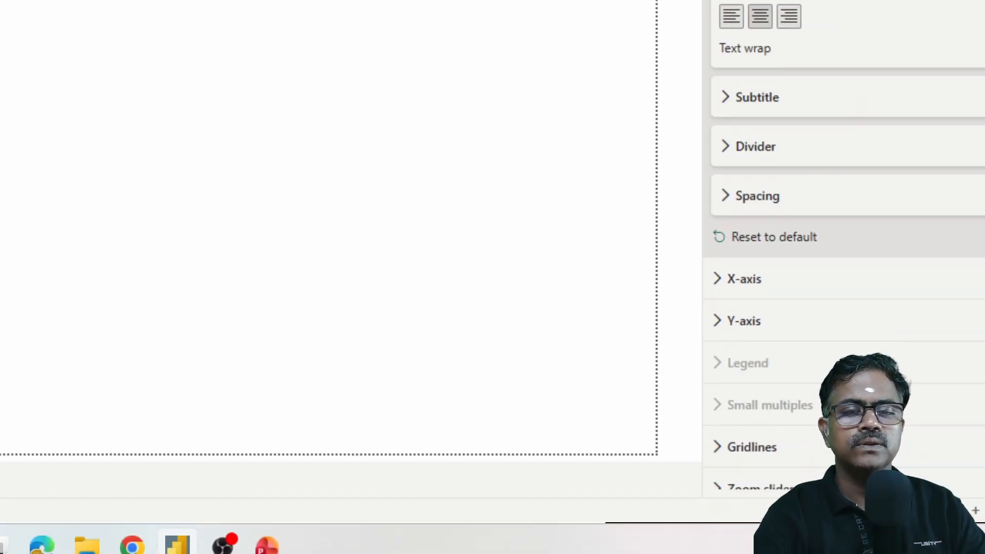
scroll(734, 206, down, 2)
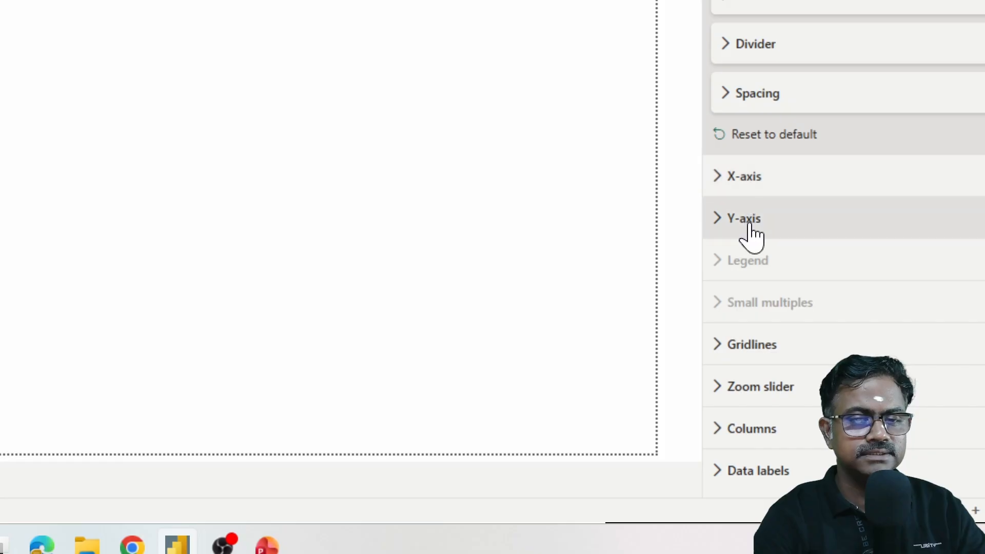
scroll(764, 174, up, 6)
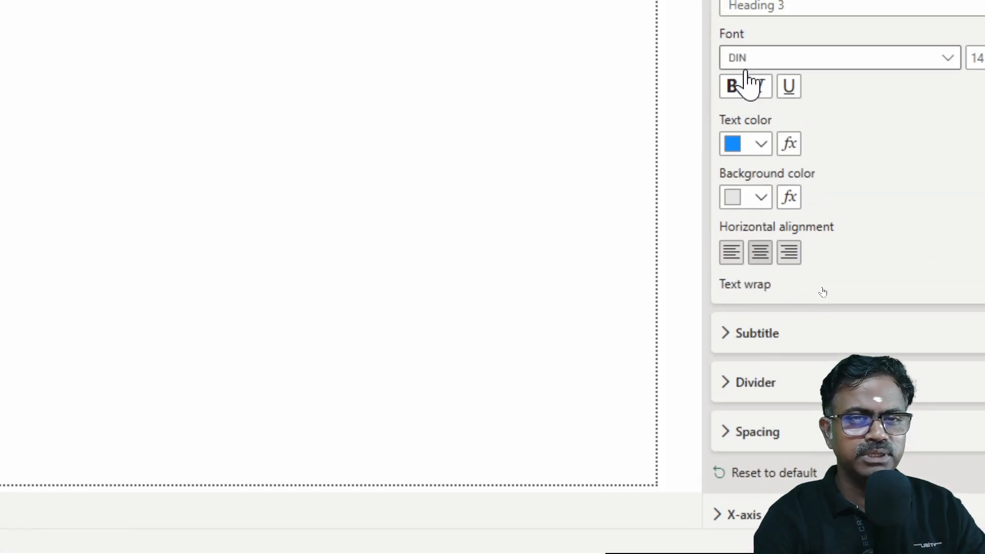
click(725, 66)
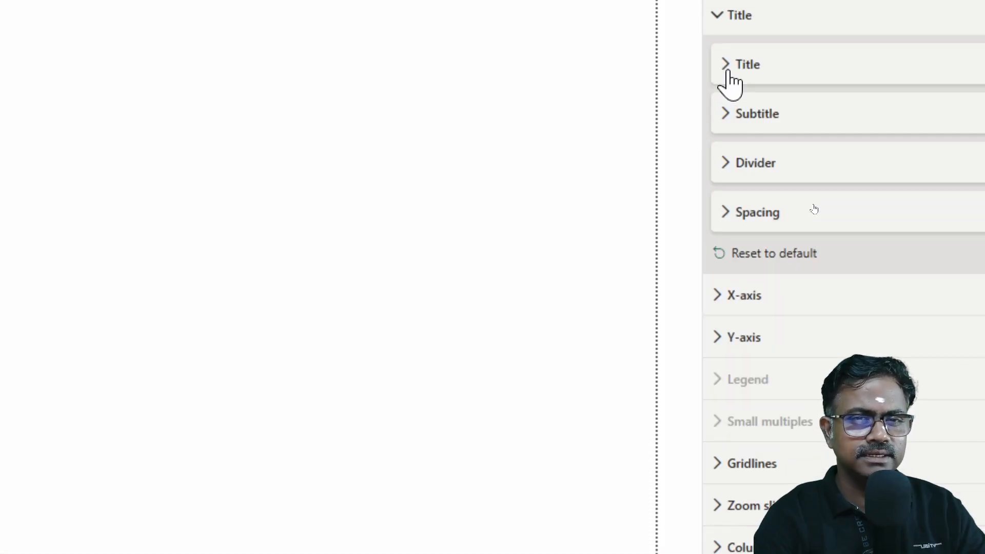
click(723, 36)
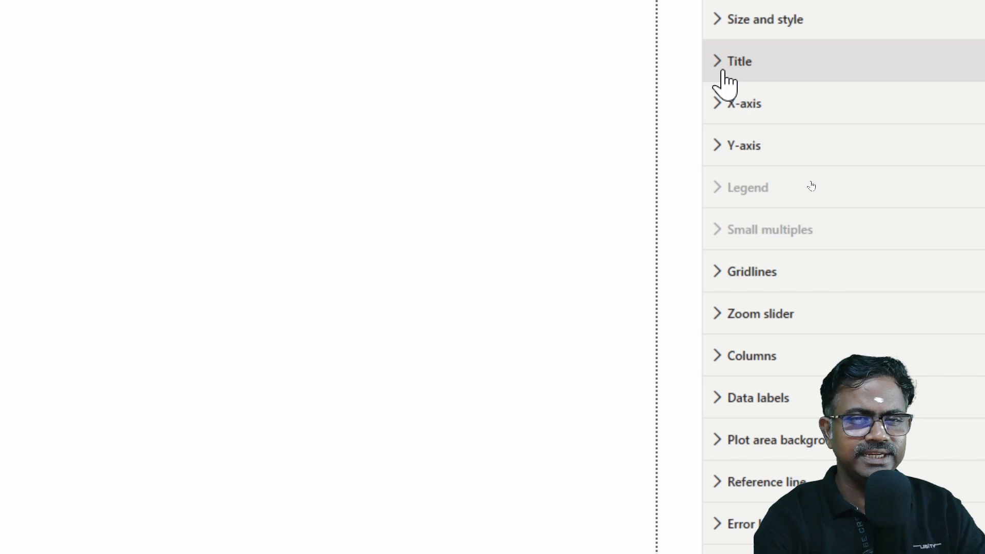
Step: Review the column chart's X-axis values and title settings, keeping the title text on Auto and the style on Show title only
click(722, 117)
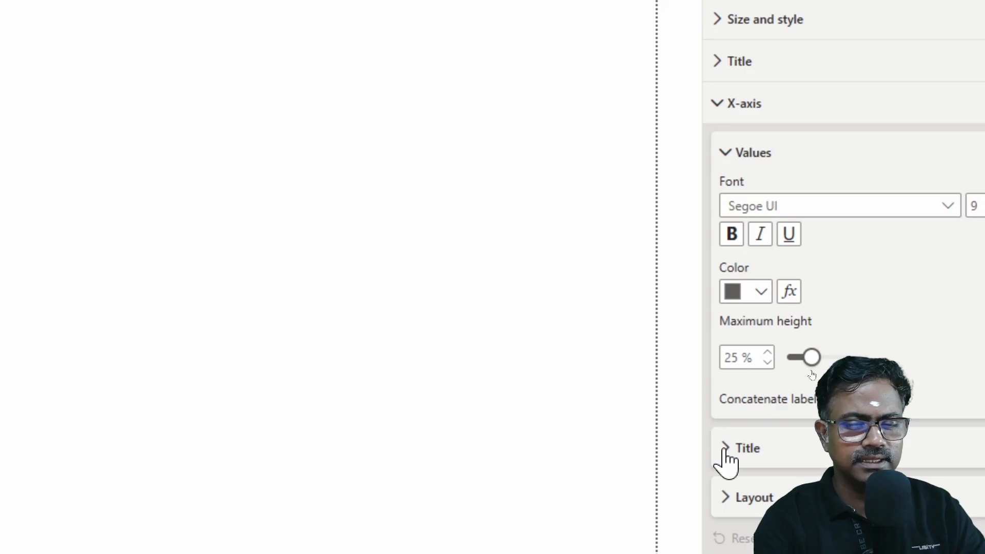
scroll(822, 462, down, 4)
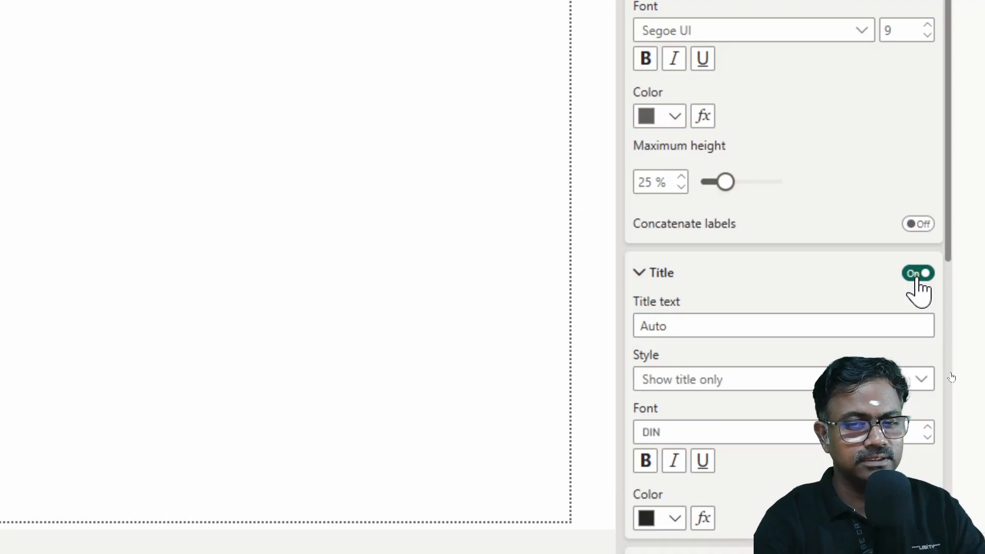
click(861, 325)
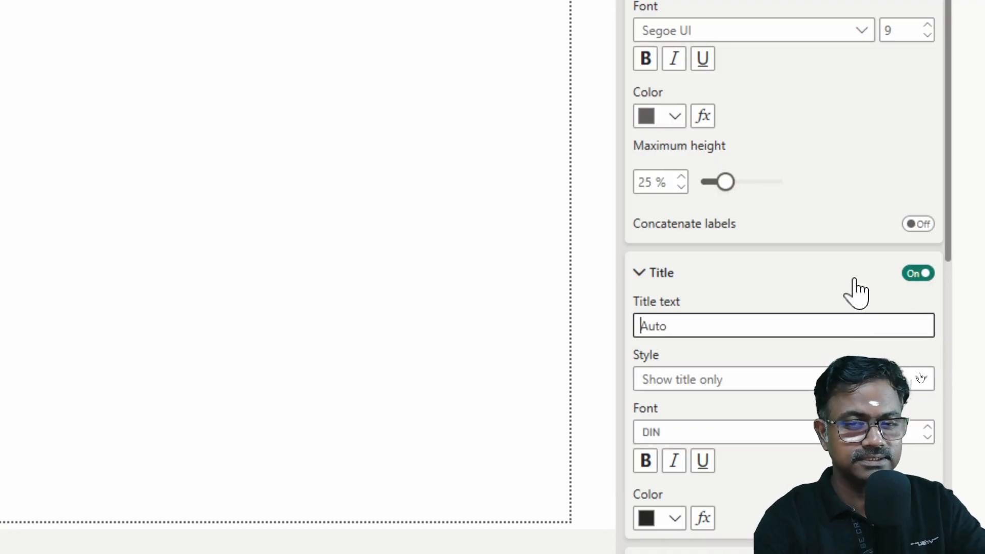
click(786, 381)
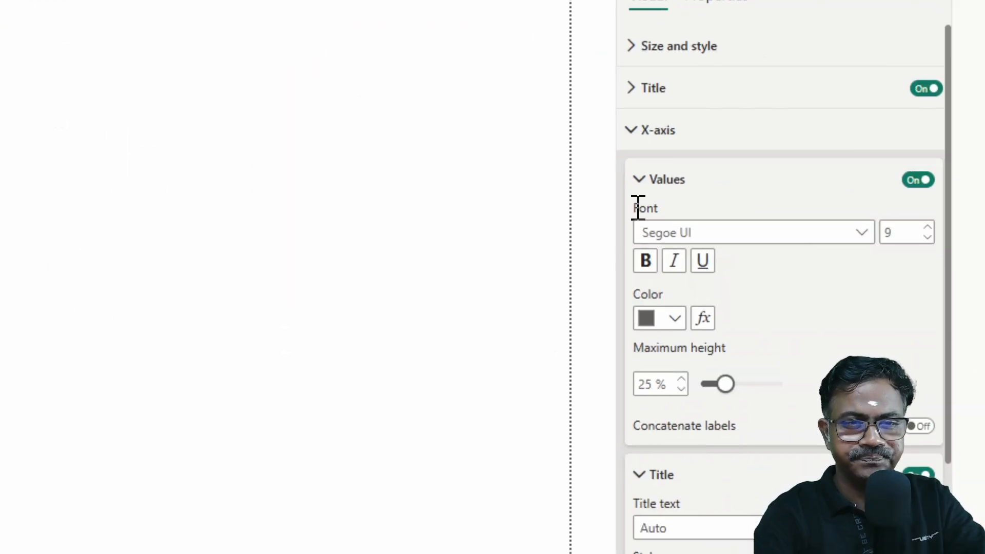
click(642, 186)
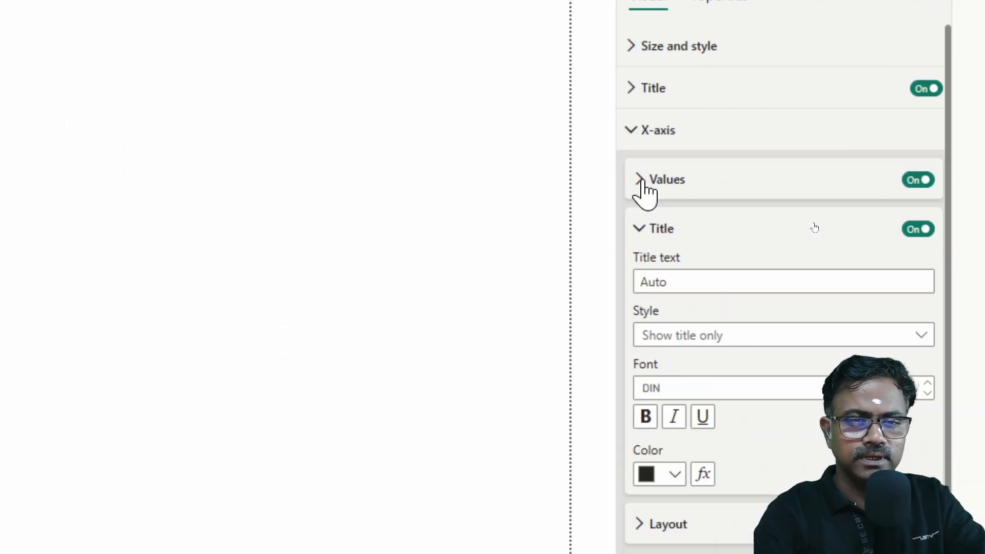
click(631, 134)
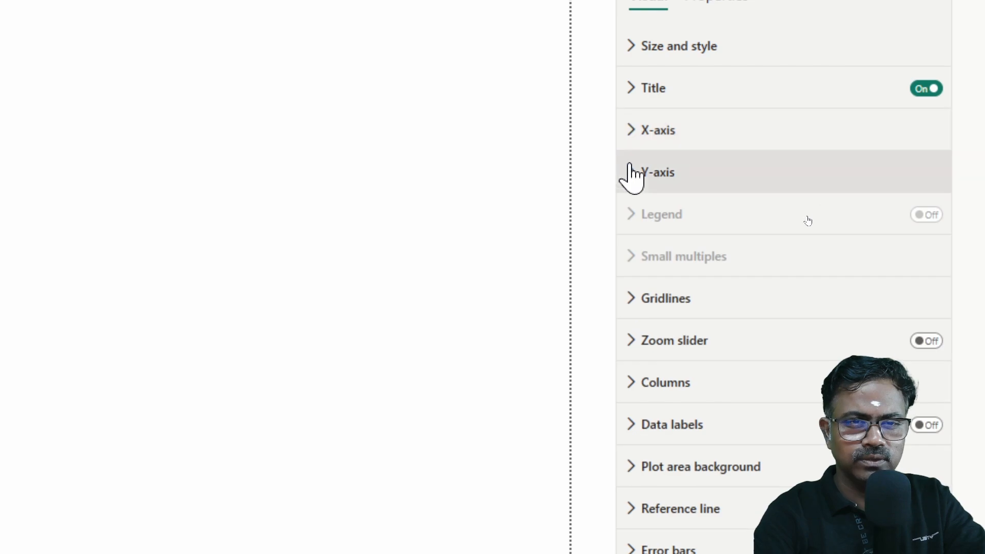
Step: Hide the Y-axis values and Y-axis title on the column chart
click(631, 175)
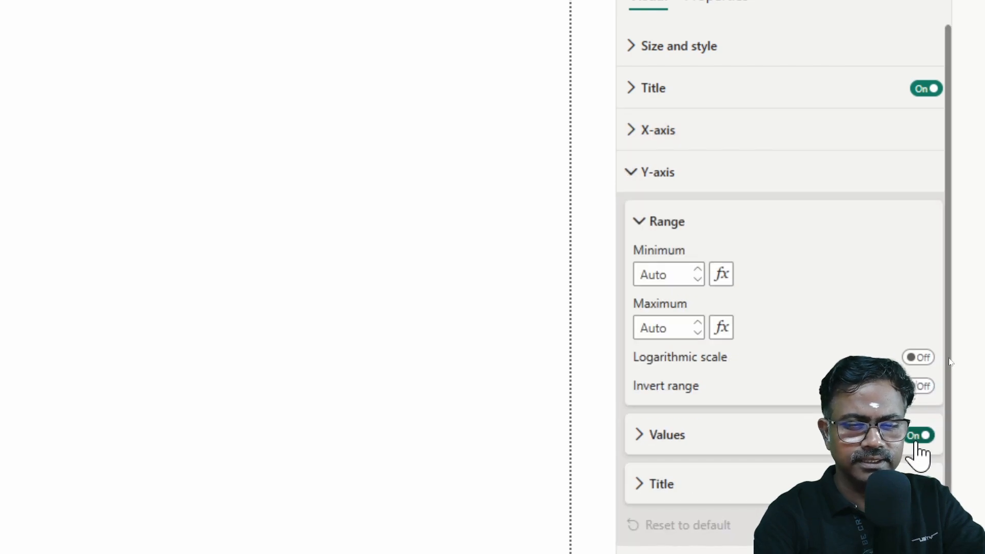
scroll(744, 398, down, 2)
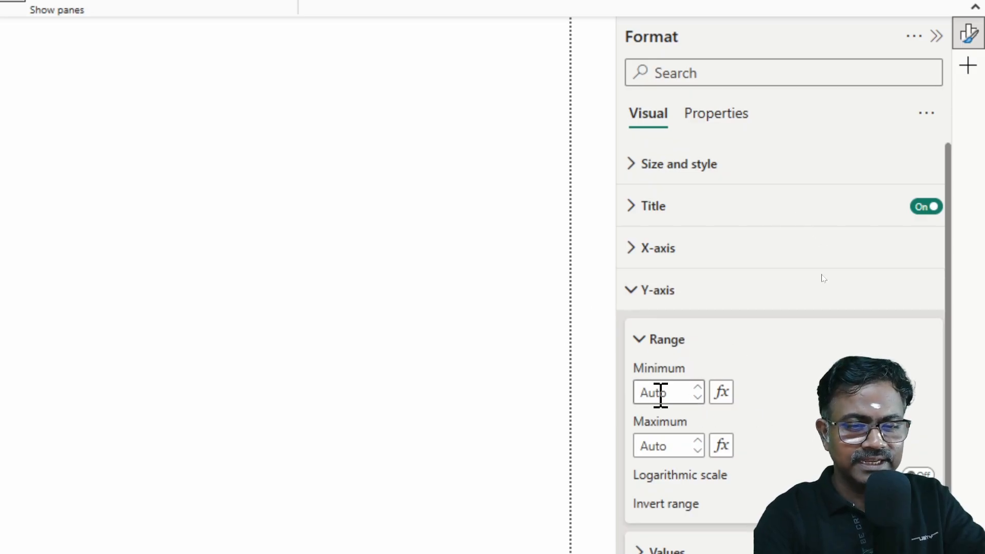
click(631, 278)
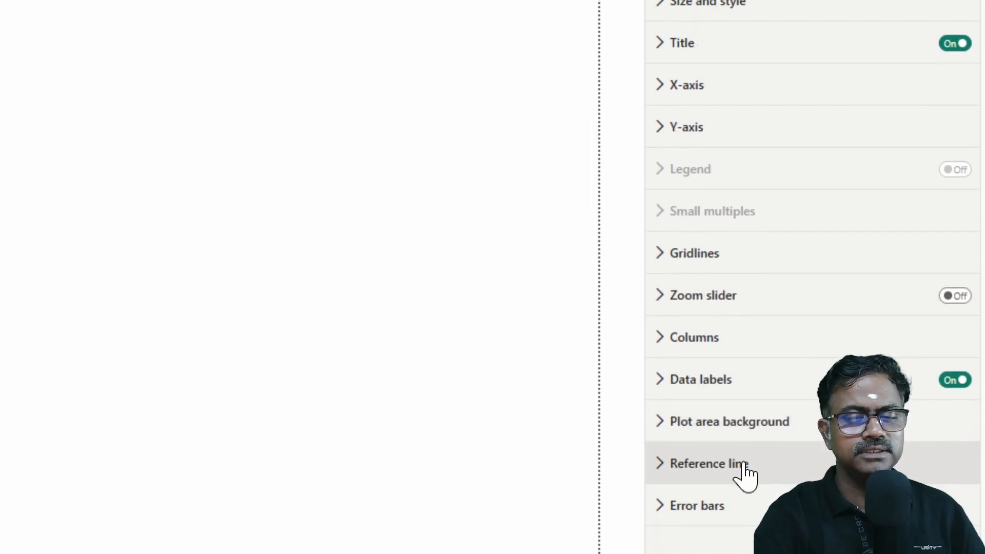
Step: Turn on the column chart's data labels and open their settings for all series
click(662, 385)
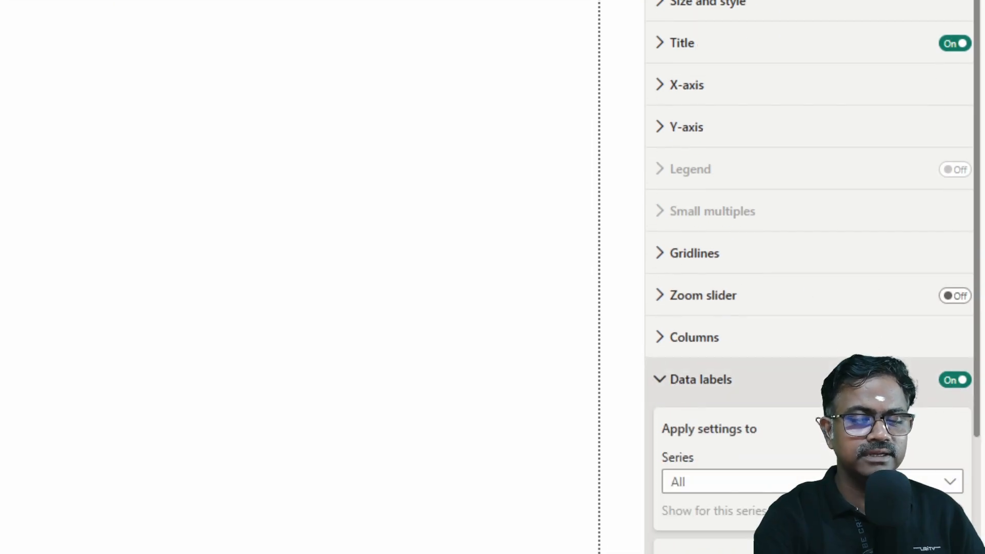
scroll(826, 242, down, 5)
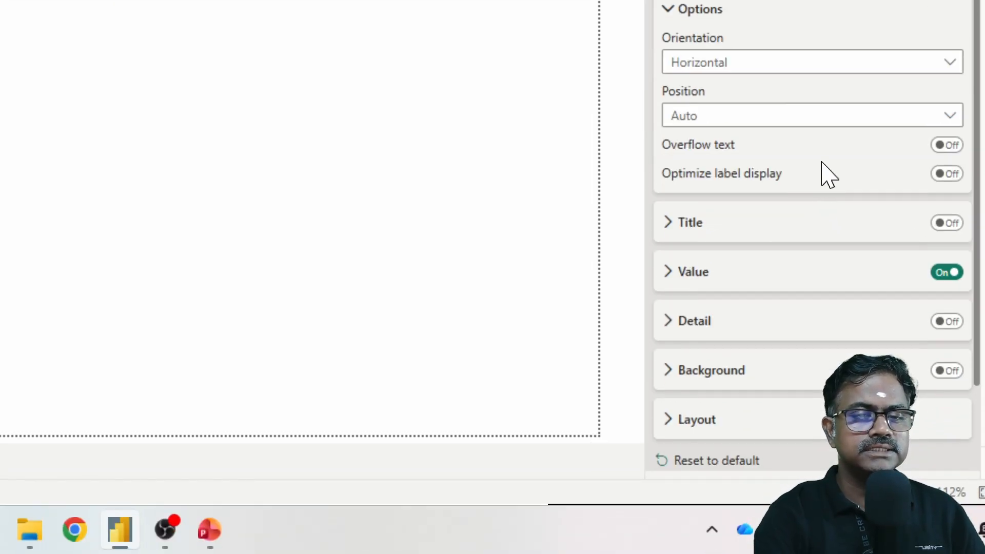
scroll(824, 176, up, 2)
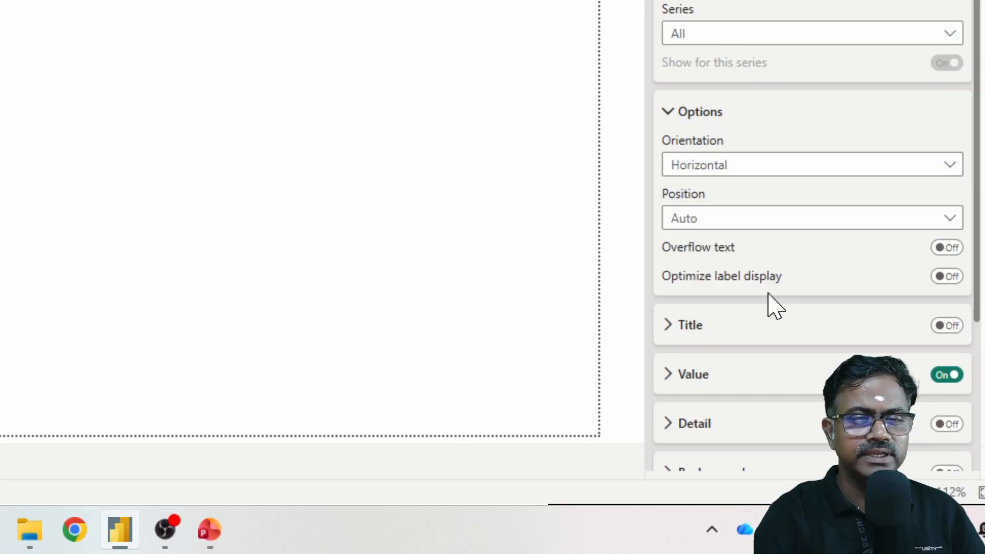
Step: Try the Vertical orientation for the data labels and set it back to Horizontal
click(775, 165)
click(741, 189)
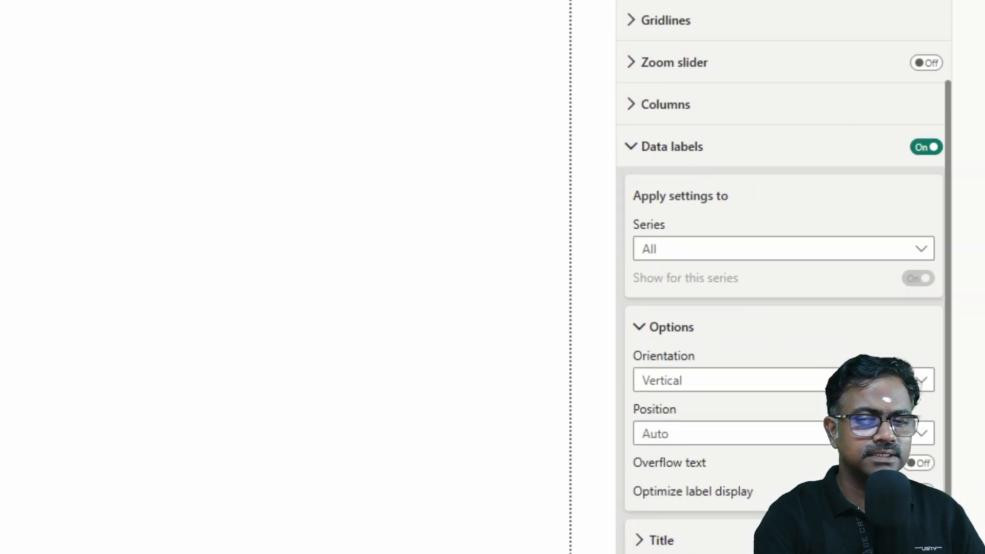
click(810, 361)
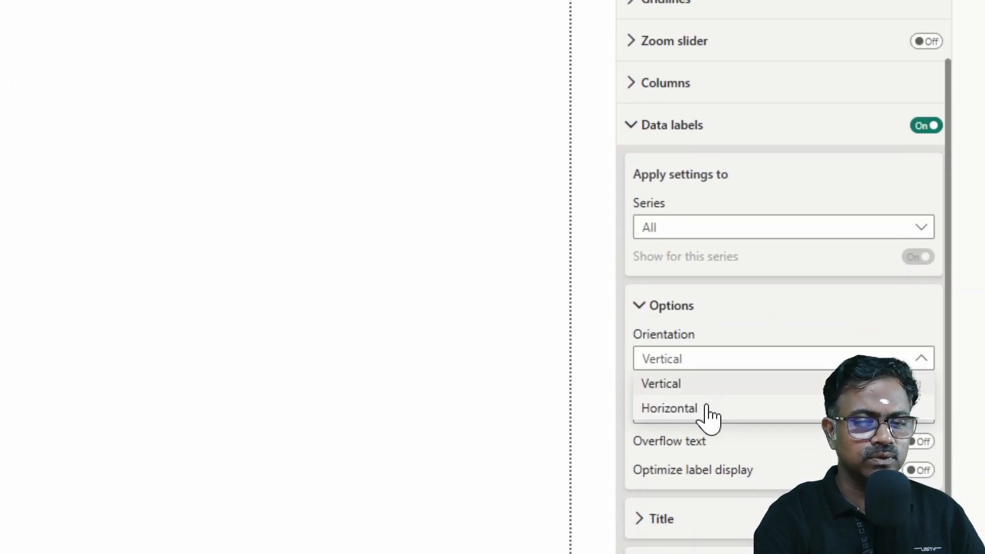
click(708, 413)
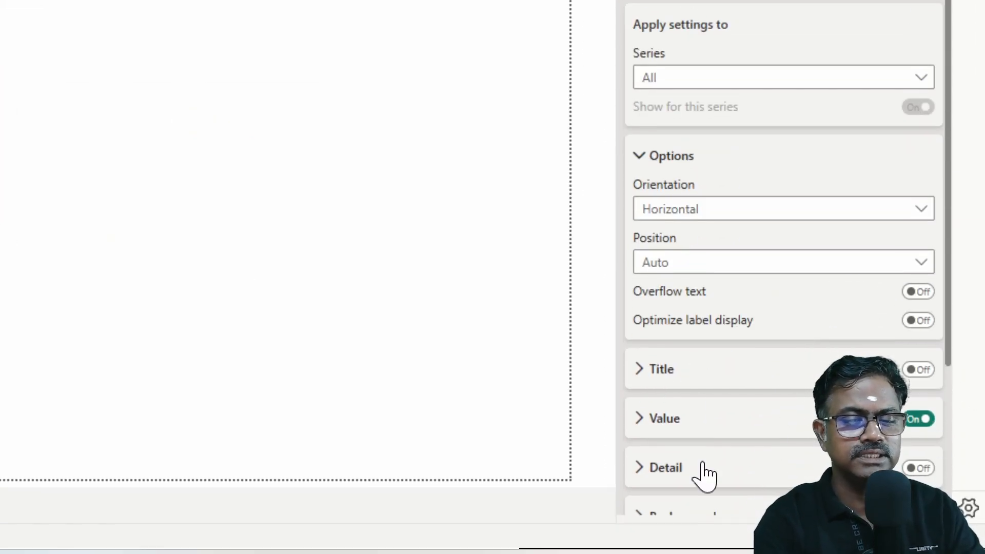
Step: Set the data label values to display units of Thousands with 2 decimal places
scroll(764, 408, down, 4)
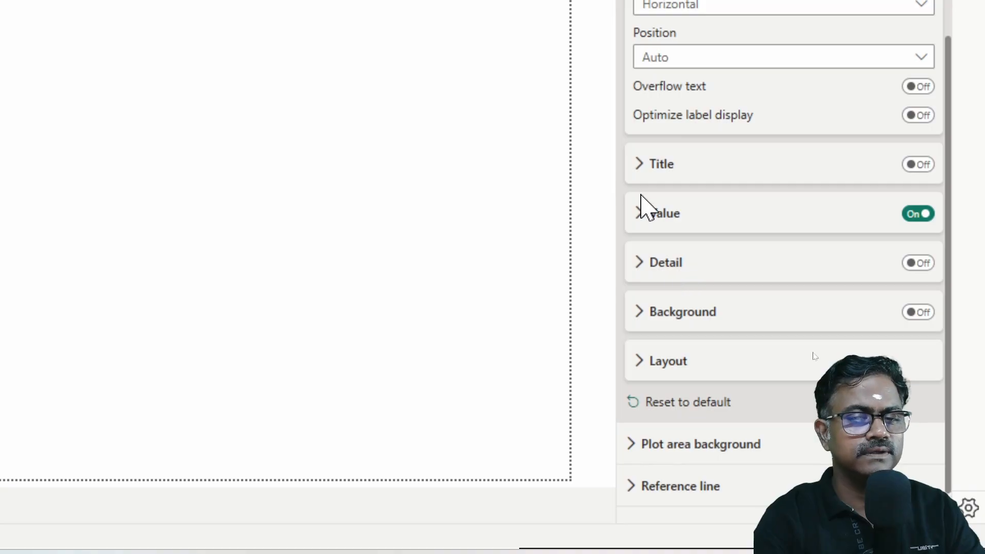
click(640, 213)
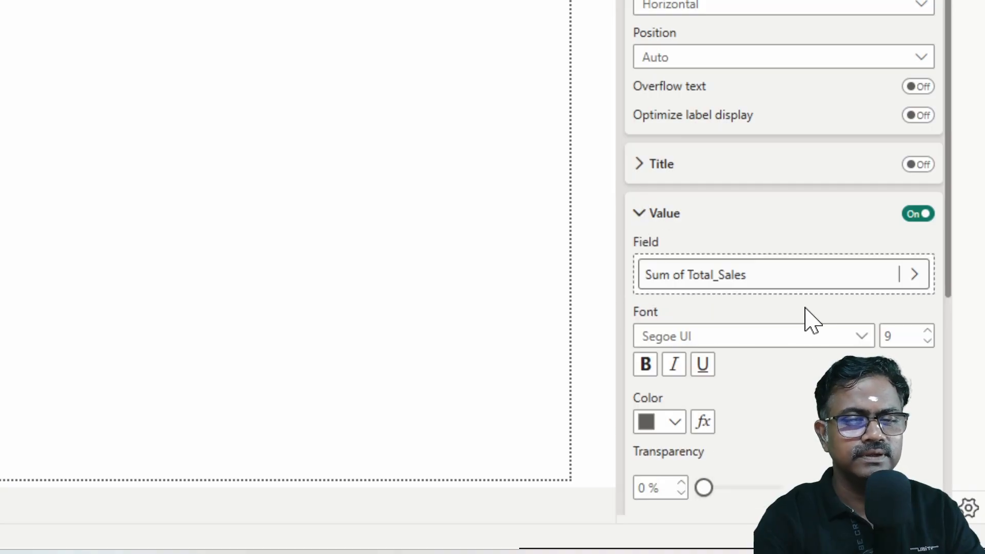
scroll(804, 426, down, 5)
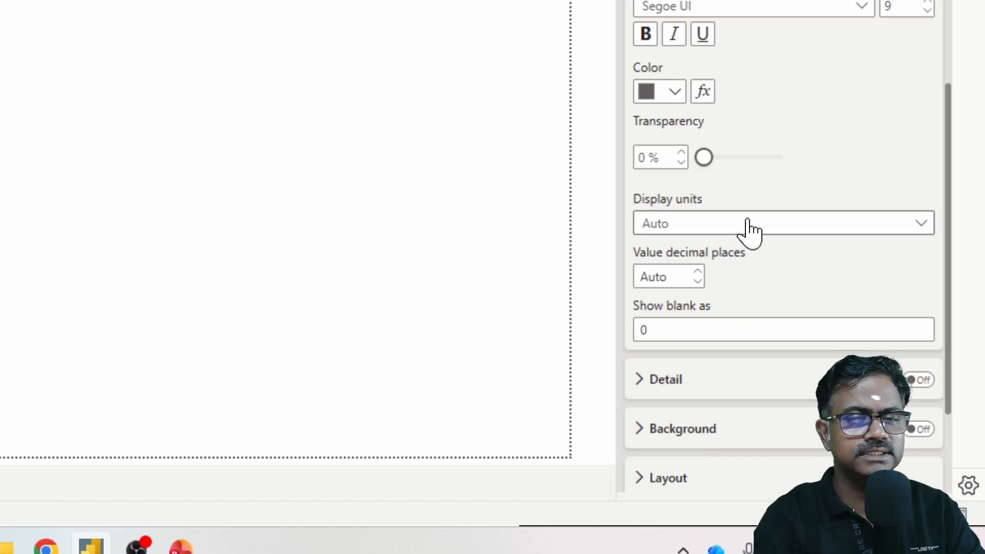
click(749, 230)
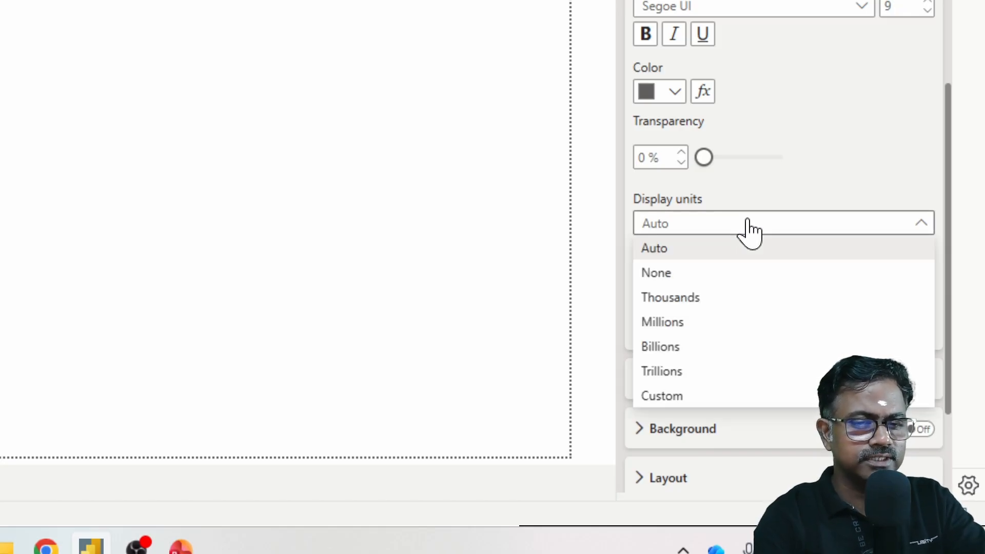
click(711, 304)
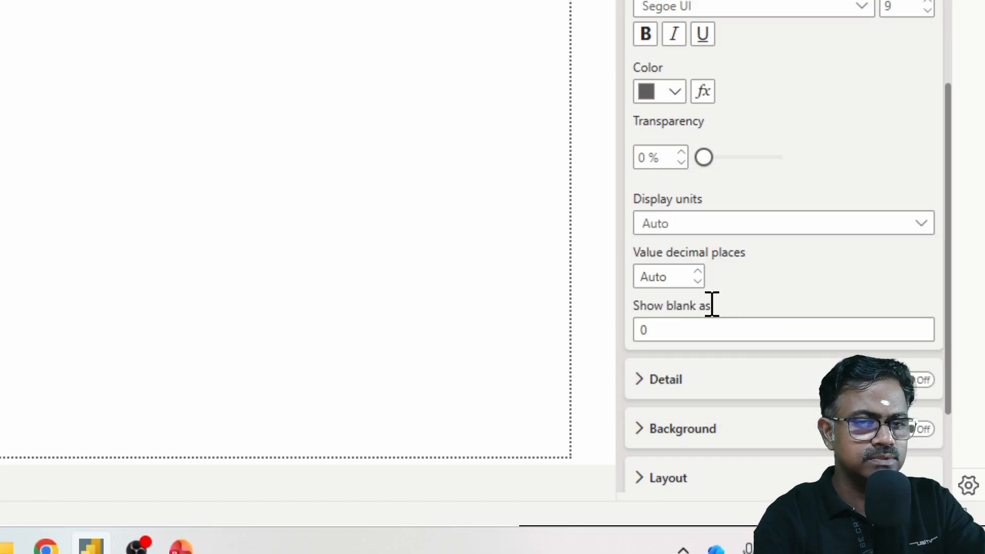
click(696, 272)
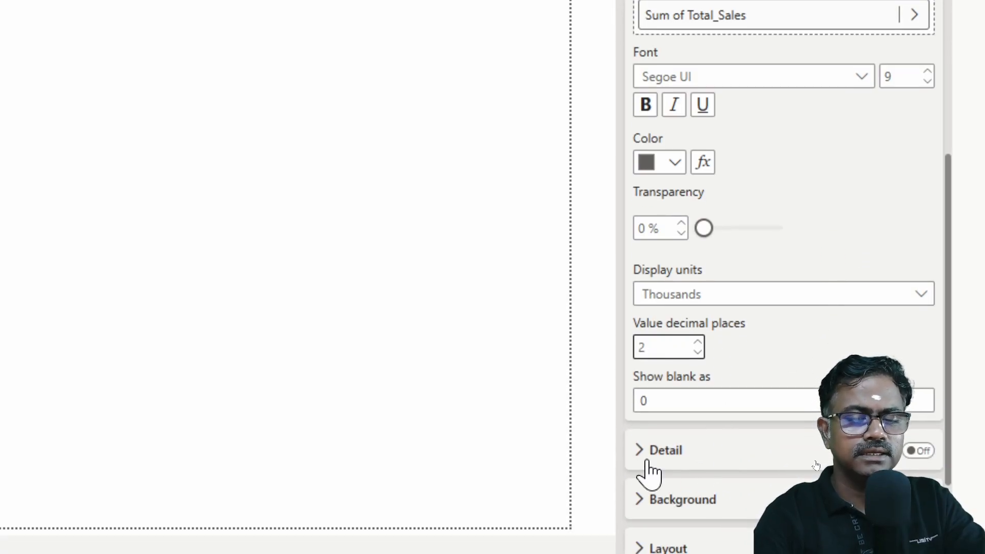
Step: Set the position of the data labels to Inside end
scroll(725, 338, down, 3)
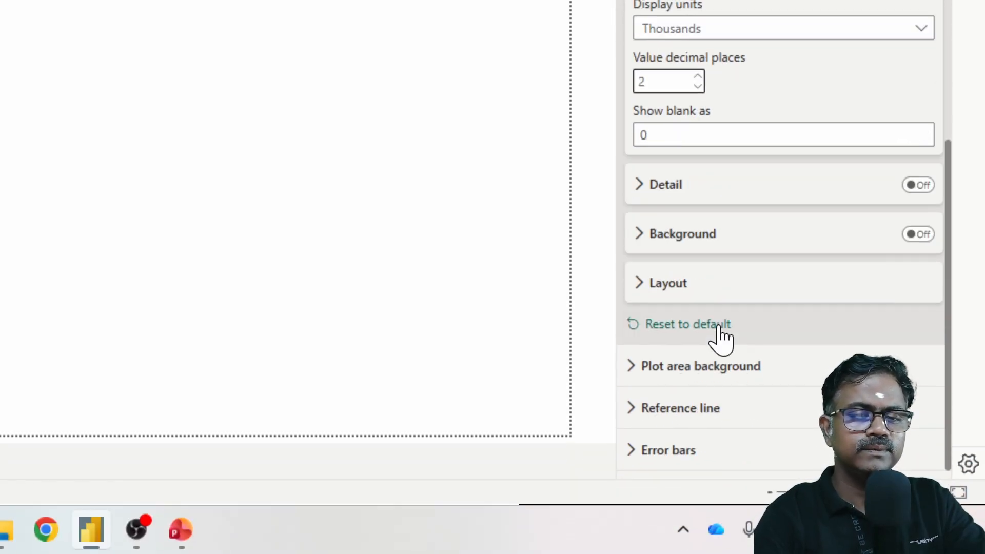
scroll(760, 257, up, 4)
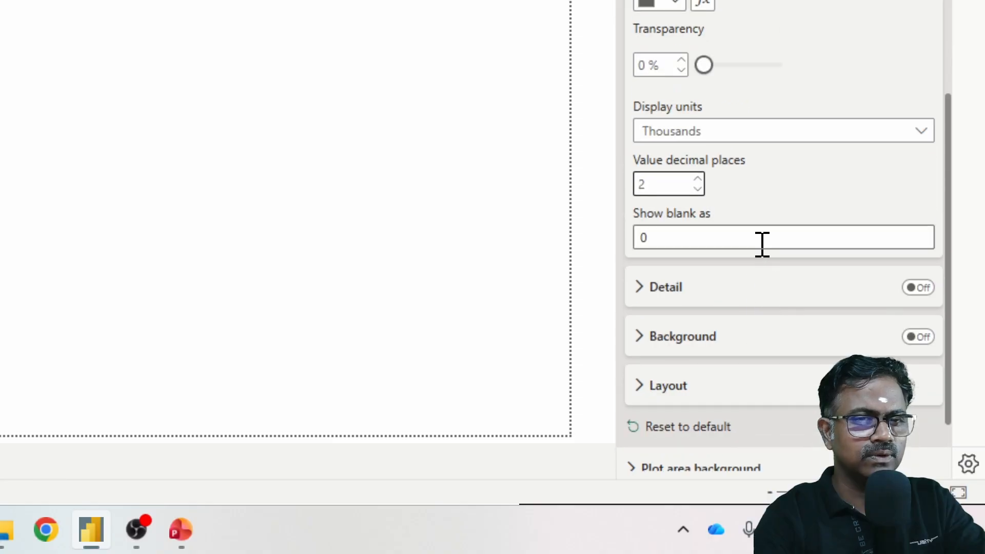
scroll(762, 259, up, 4)
scroll(768, 257, up, 2)
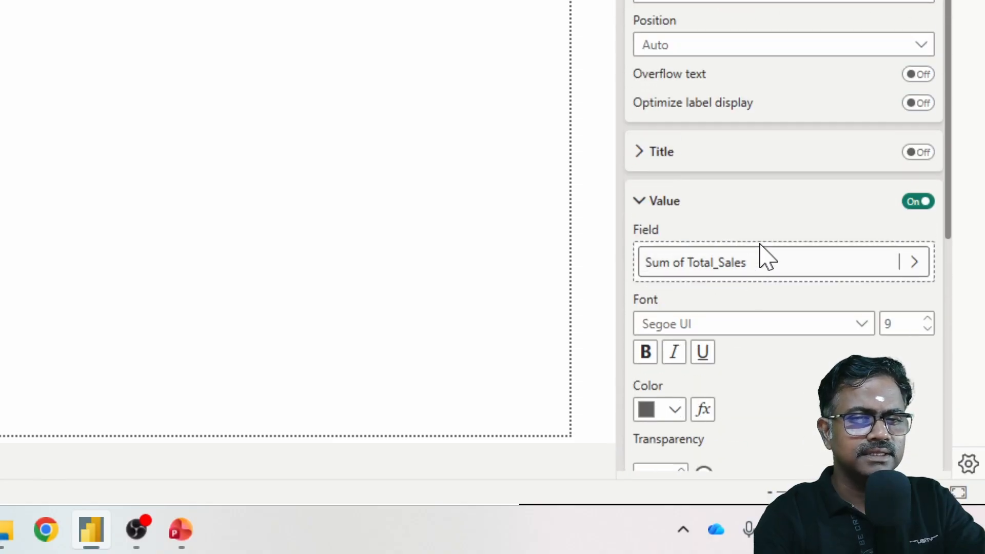
scroll(762, 256, up, 4)
click(763, 252)
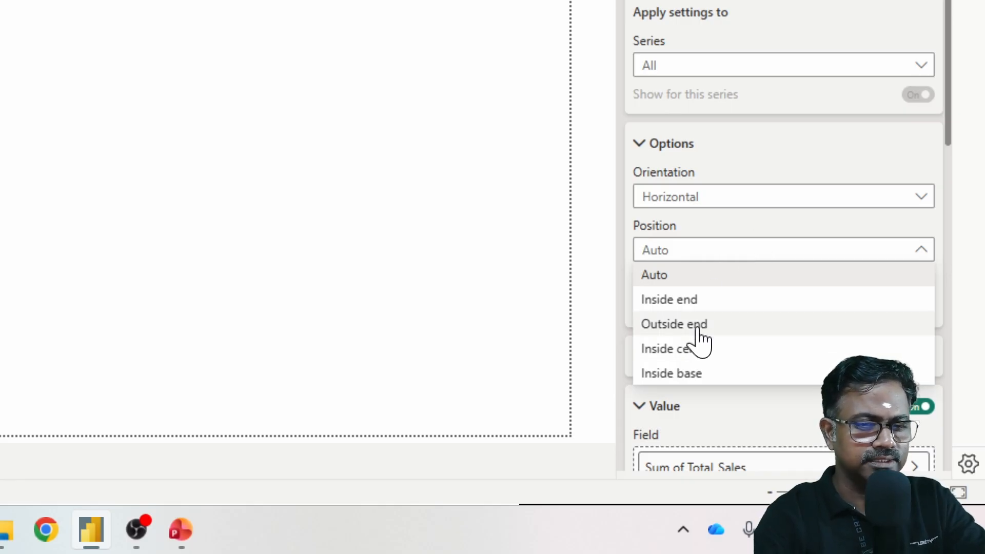
click(696, 302)
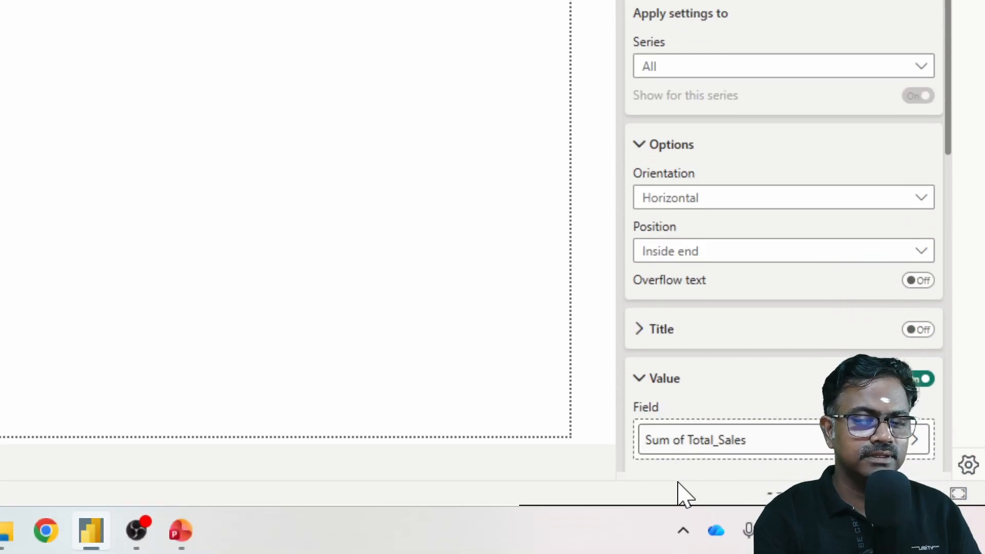
Step: Collapse the data label settings and return to the column chart on the report page
scroll(732, 176, up, 2)
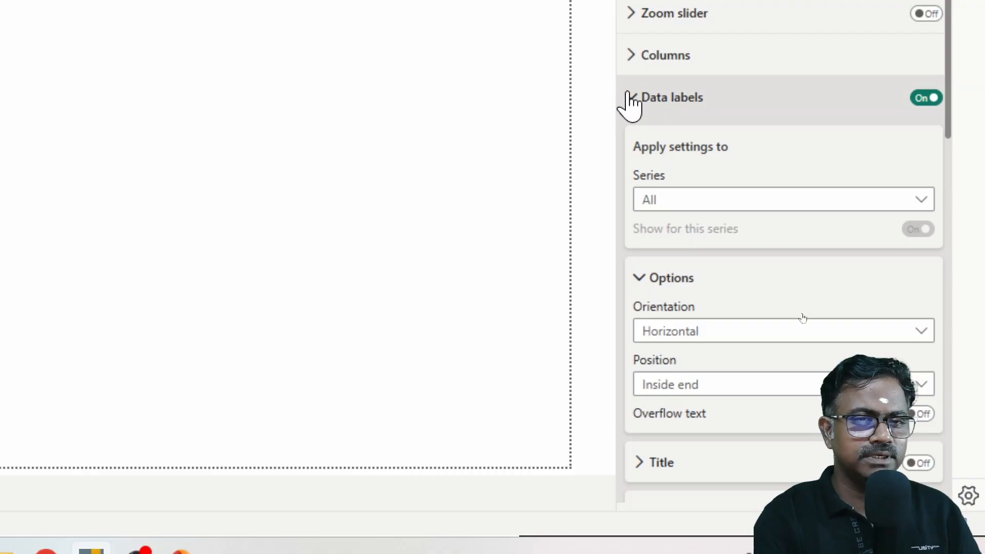
click(627, 100)
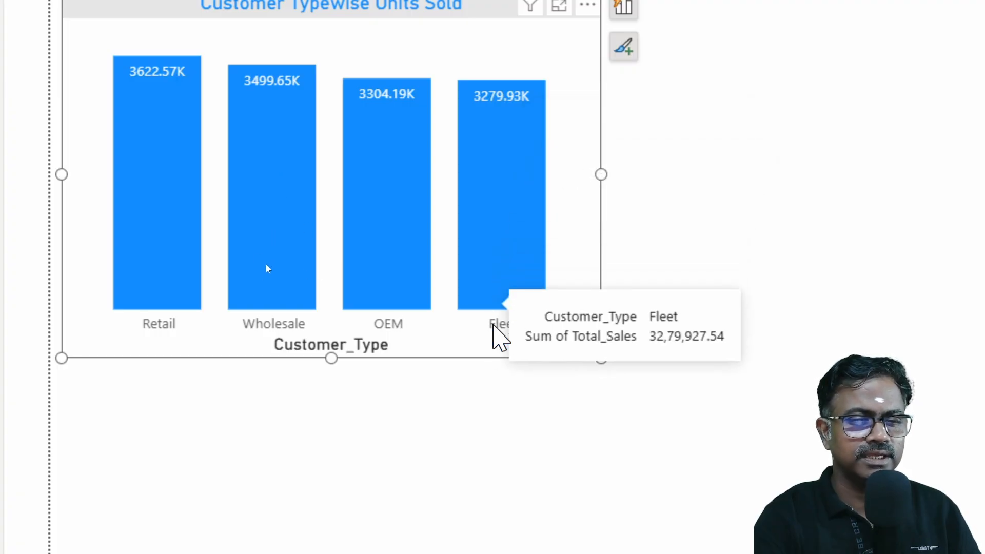
click(498, 330)
click(497, 331)
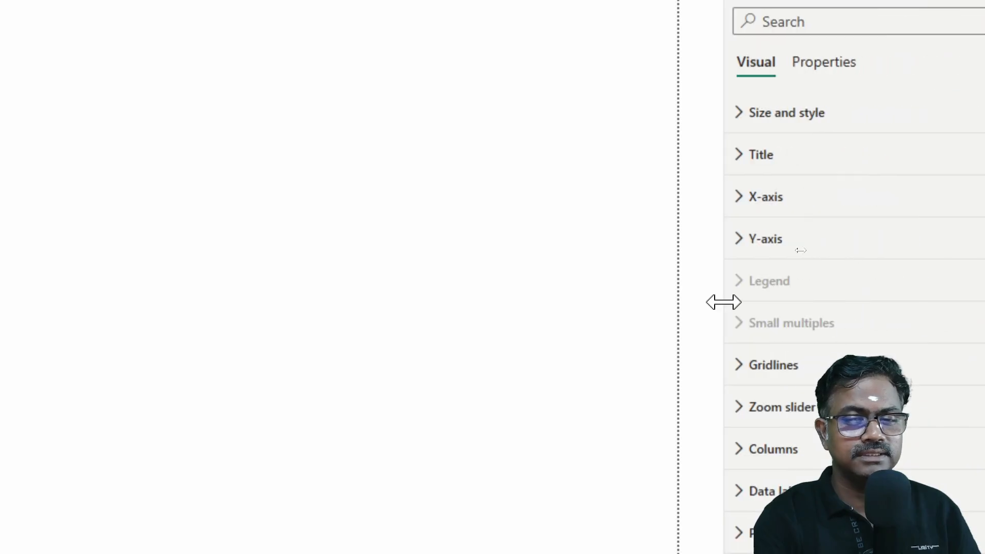
Step: Format the X-axis values of the Customer Typewise Units Sold column chart in red, with the DIN font and bold
click(739, 198)
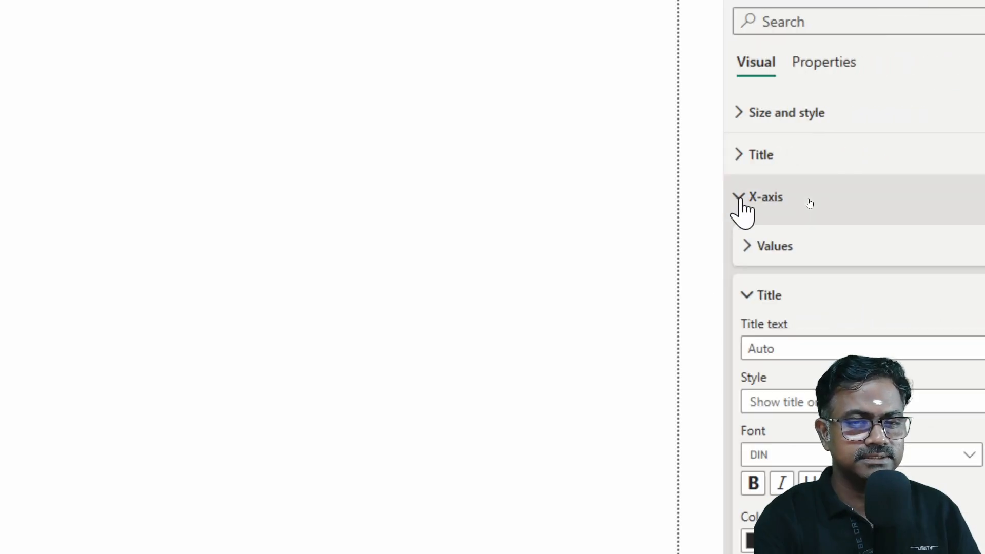
click(746, 246)
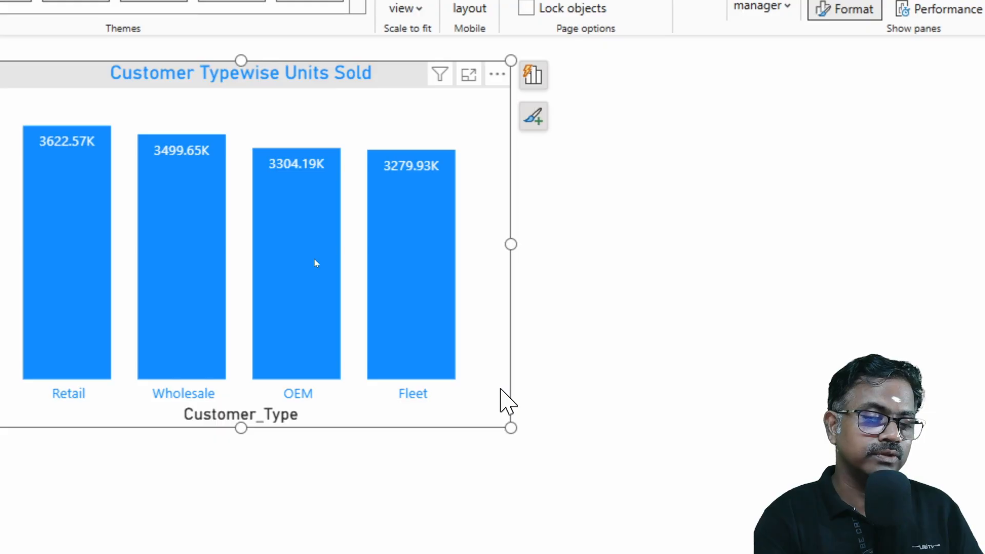
click(500, 389)
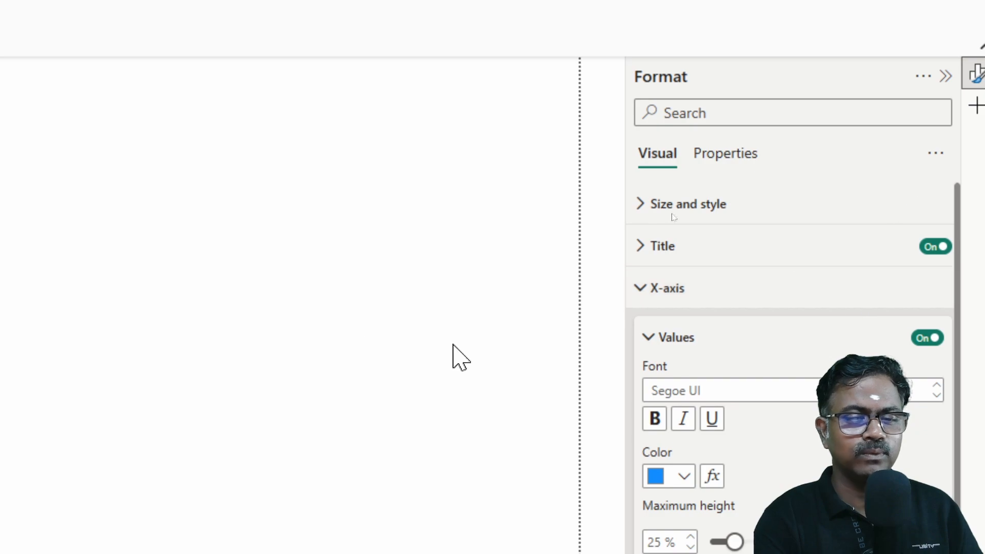
click(319, 292)
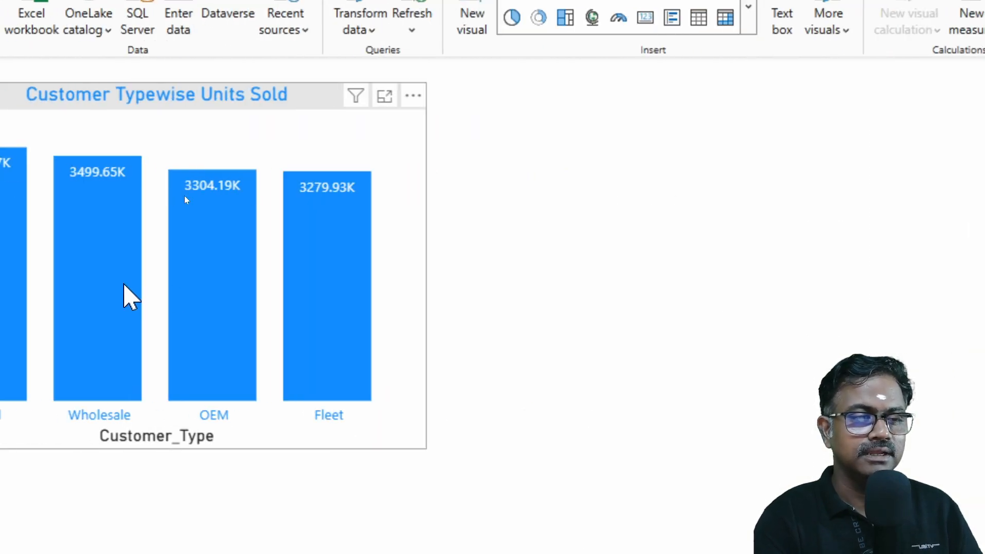
click(402, 201)
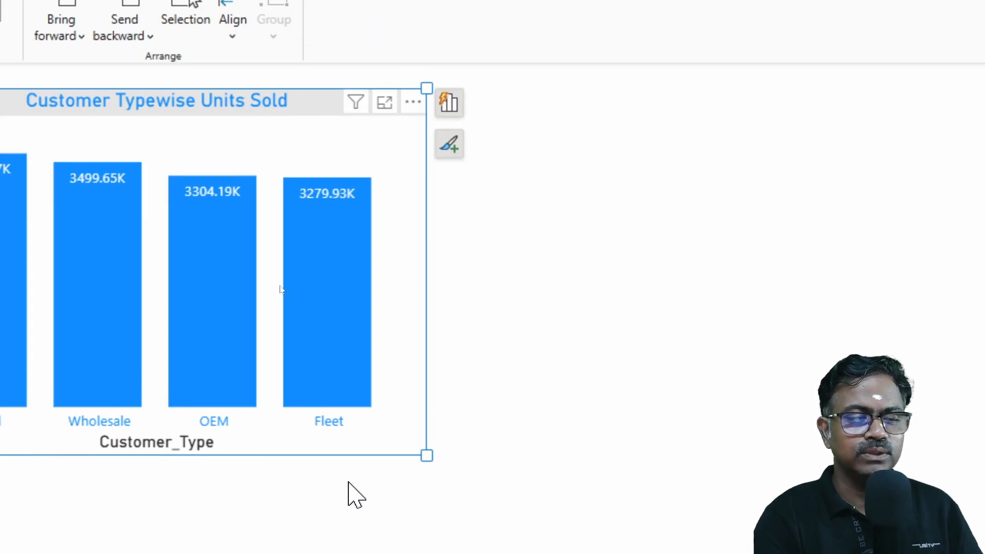
click(332, 419)
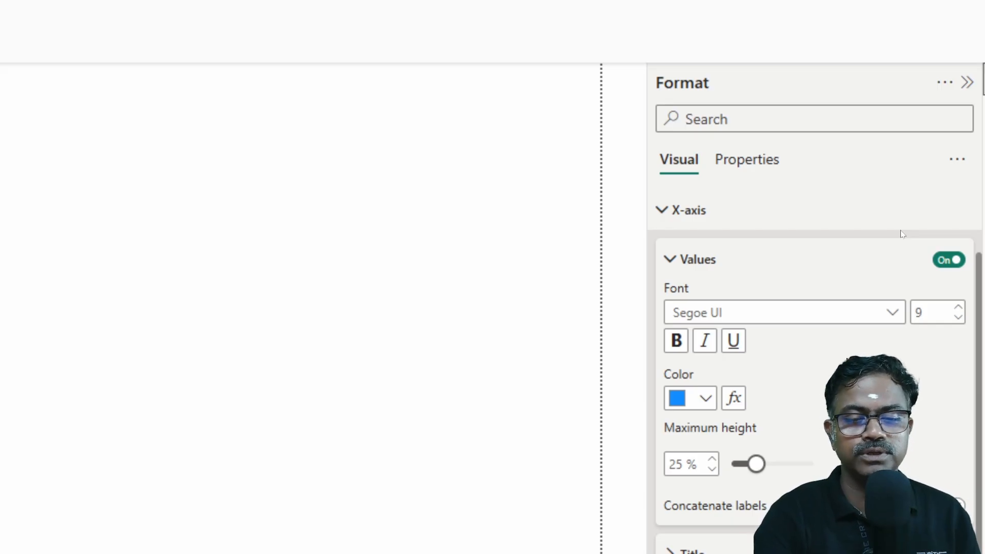
click(704, 399)
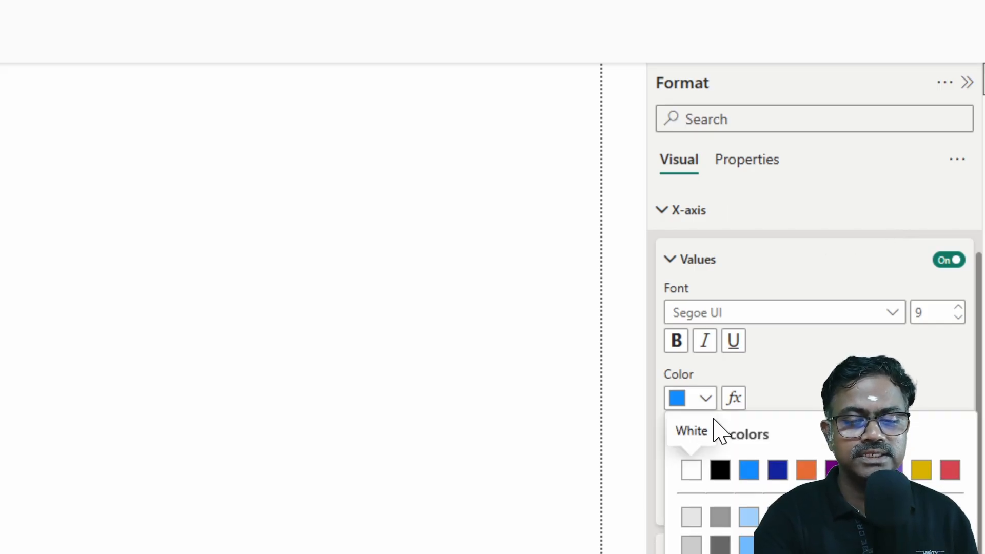
click(917, 454)
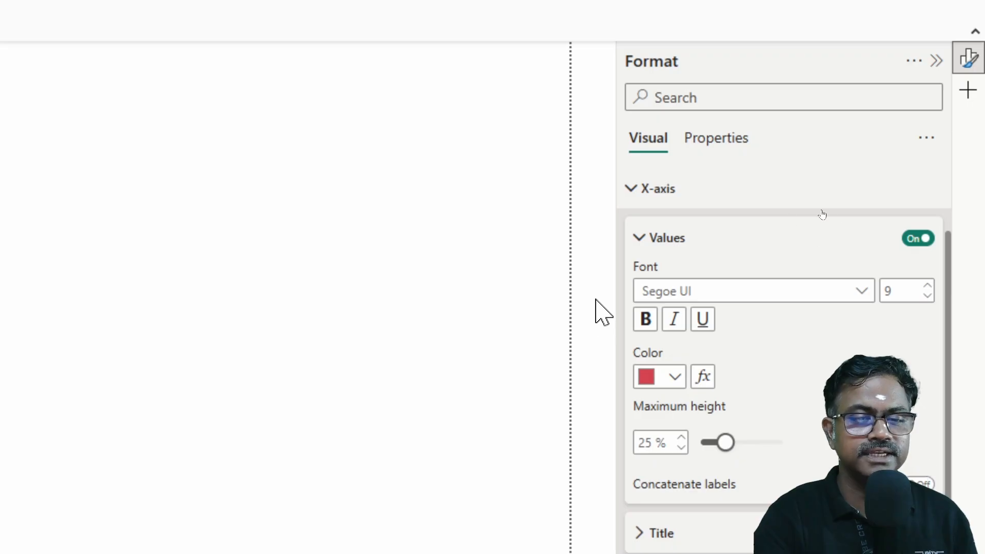
click(720, 296)
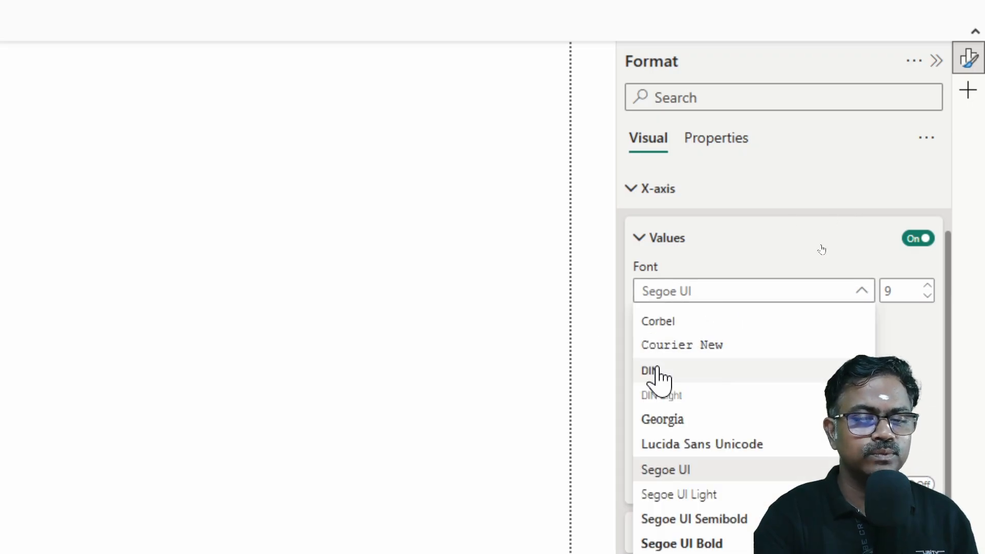
click(654, 370)
click(646, 320)
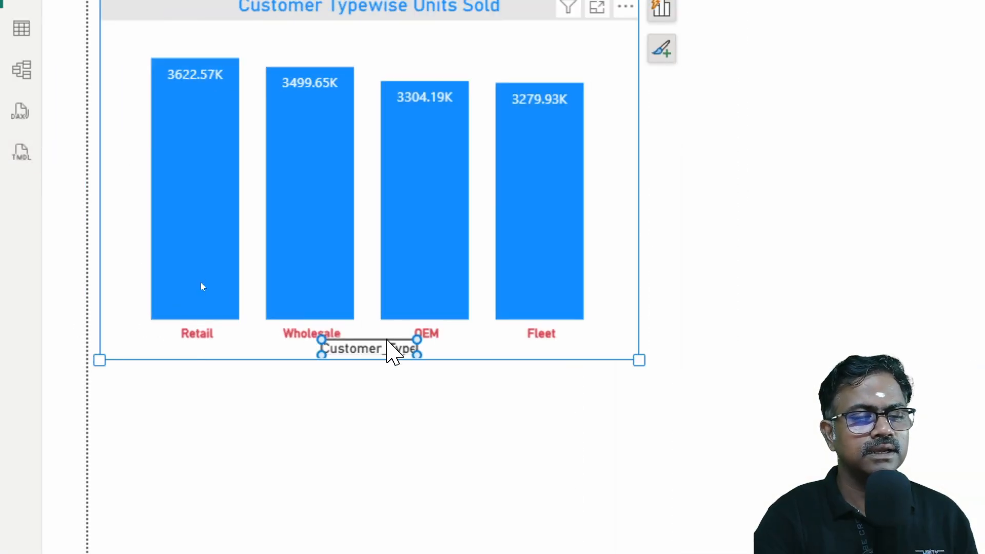
Step: Highlight the Fleet column, clear the highlight, and select the data labels directly on the chart before reselecting the whole chart
click(539, 380)
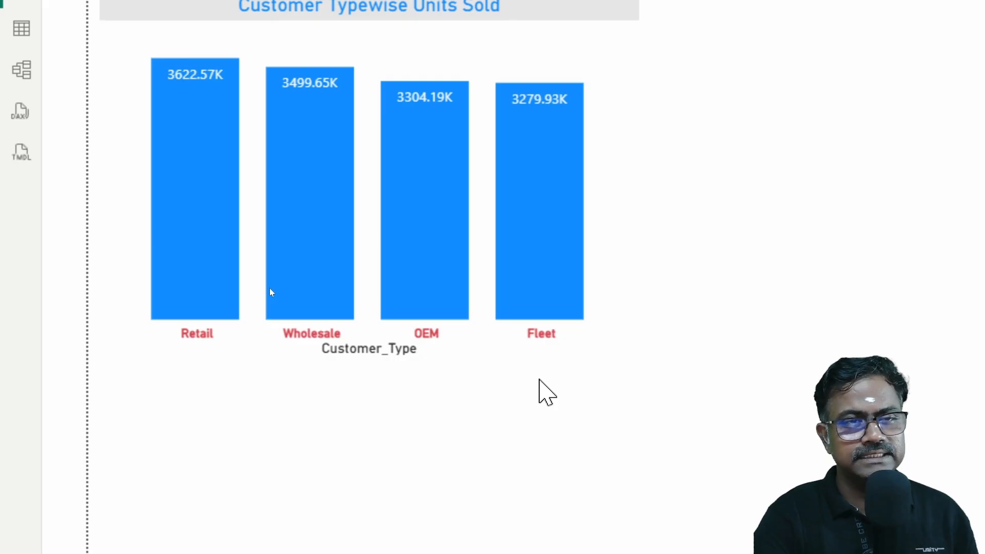
click(538, 103)
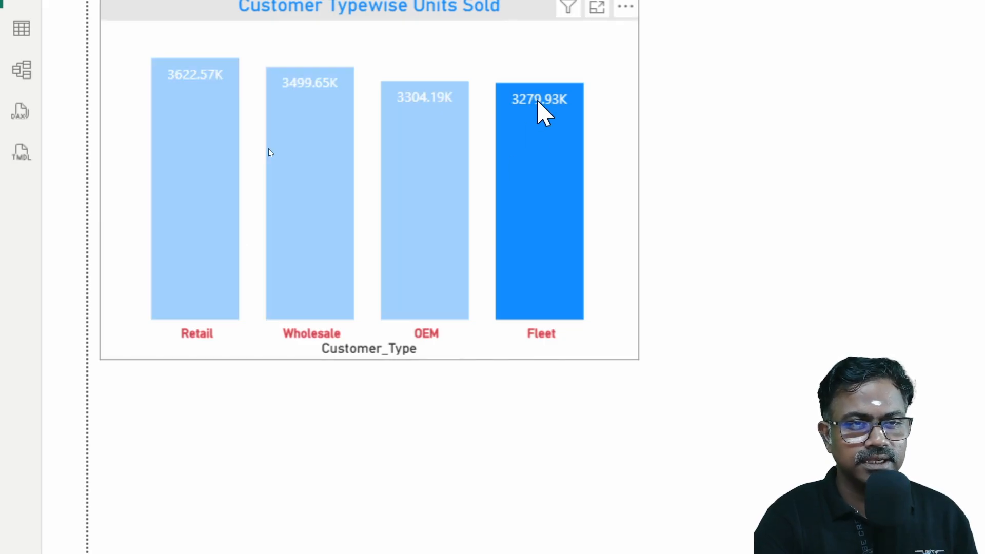
click(538, 102)
click(637, 103)
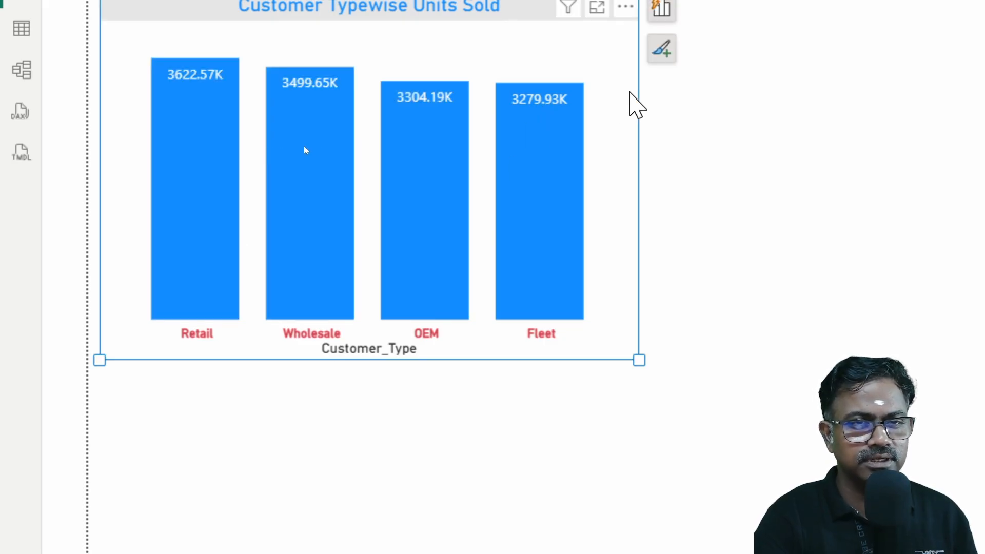
click(546, 100)
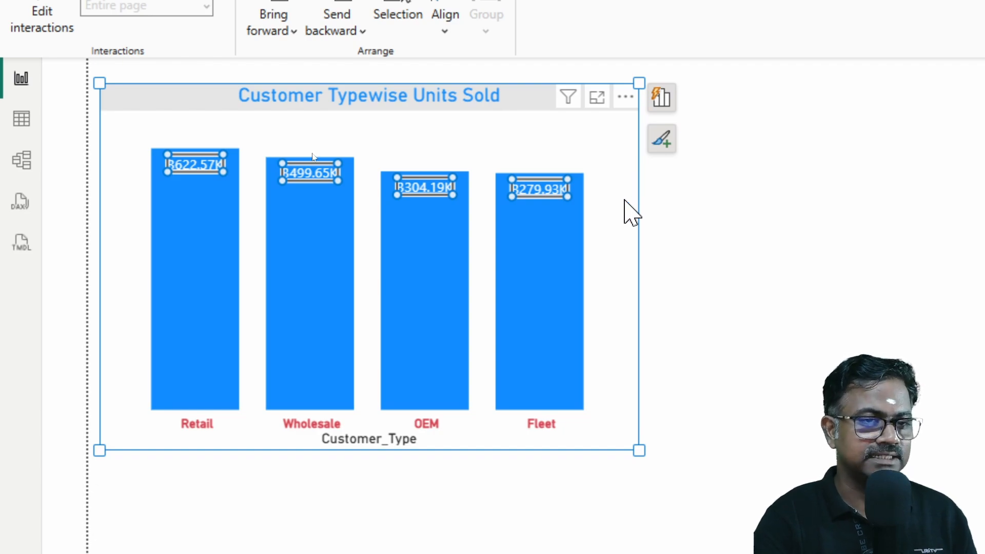
click(631, 213)
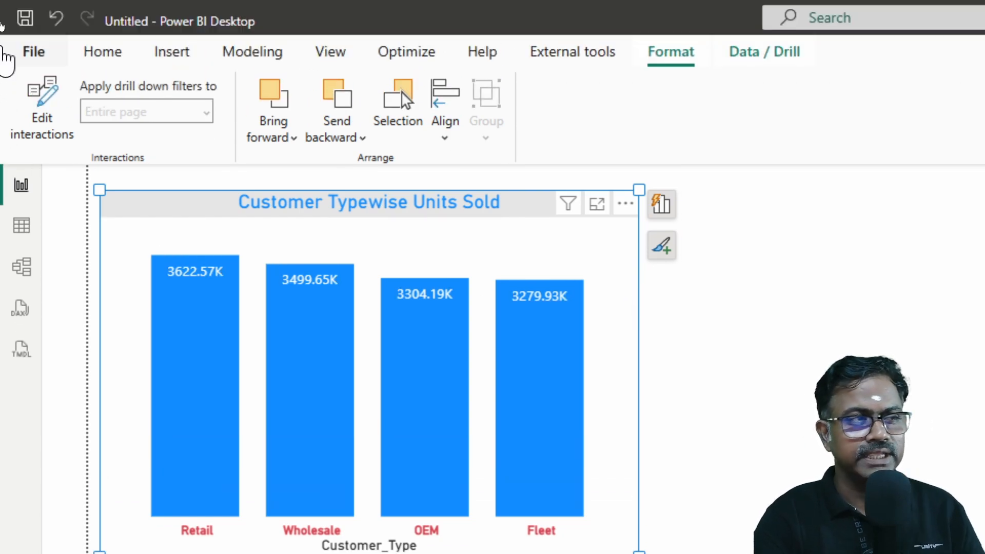
Step: Check the On-object interaction setting among the global preview features in the options and close the dialog with OK
click(30, 51)
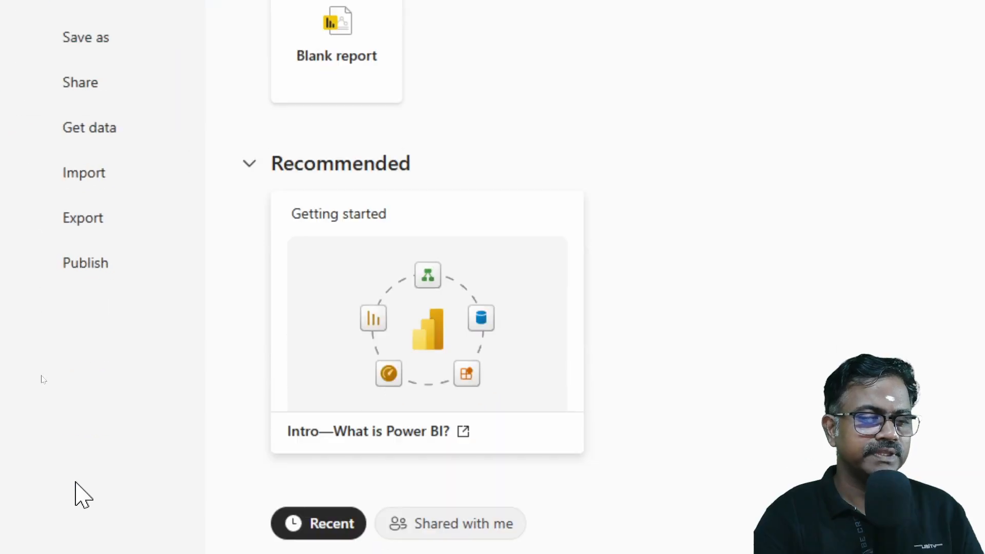
click(115, 451)
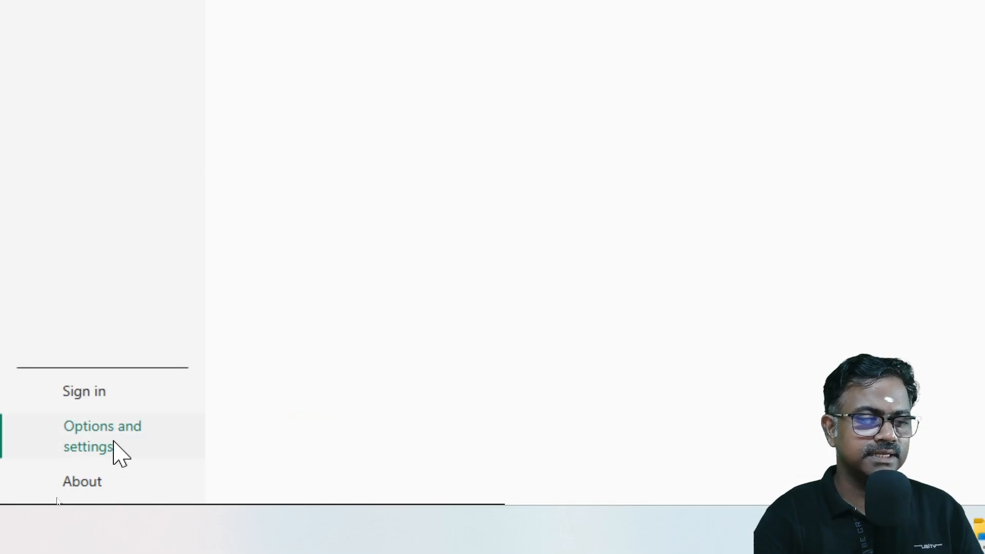
click(316, 39)
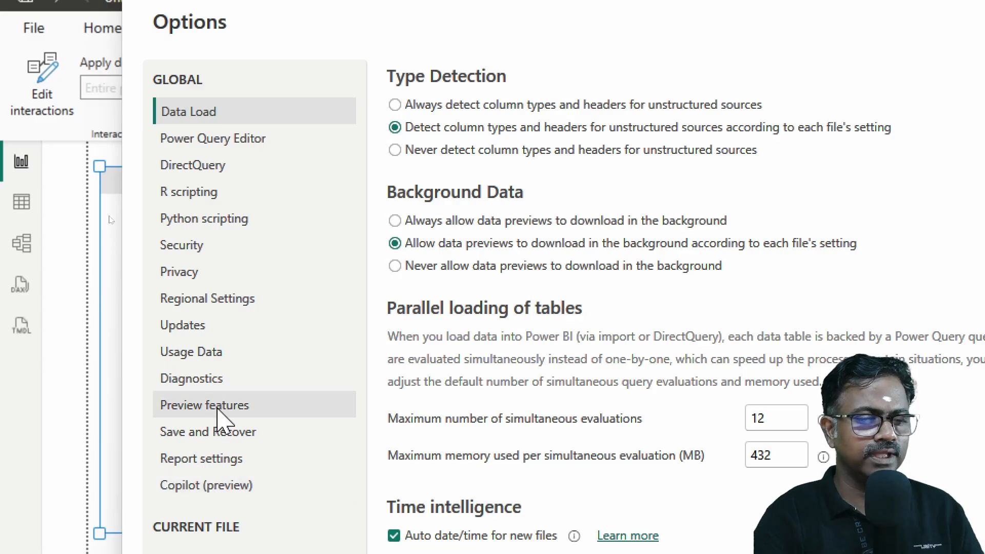
click(221, 410)
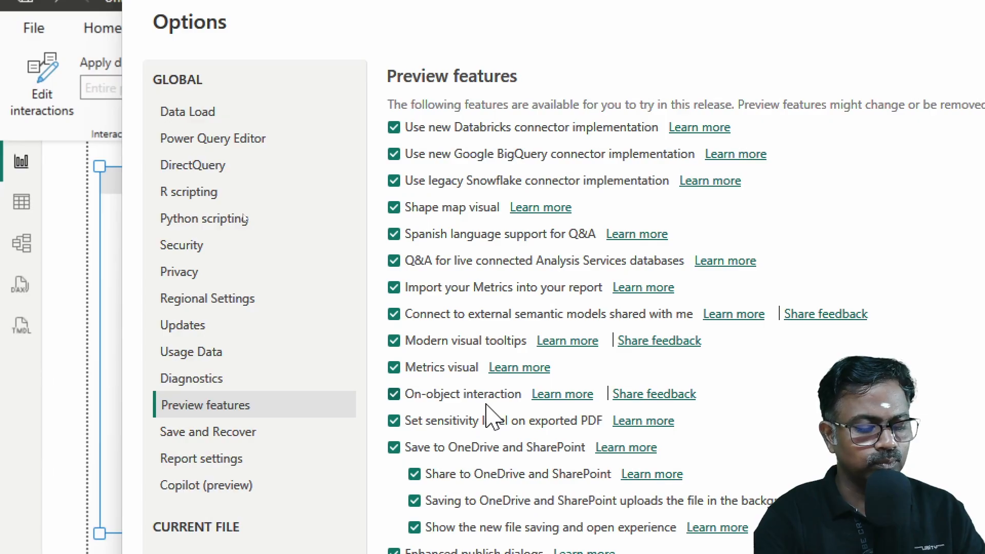
key(ctrl+2)
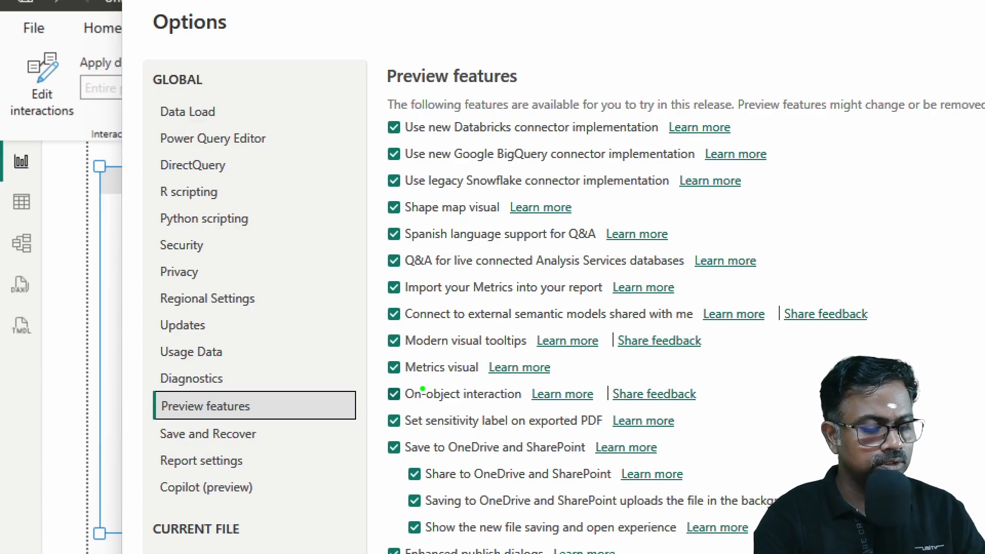
mouse_move(386, 383)
mouse_down()
mouse_move(528, 410)
mouse_move(730, 411)
mouse_up()
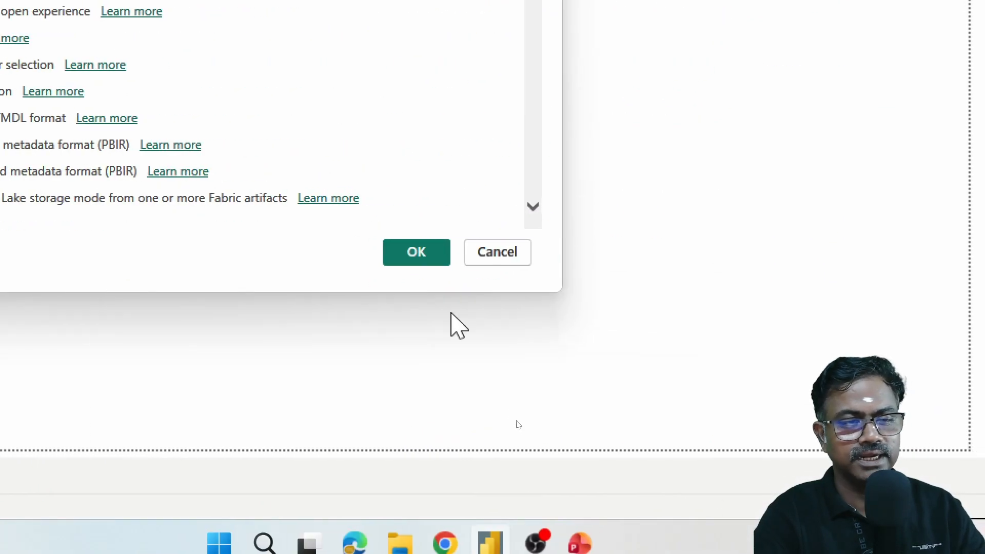
click(425, 254)
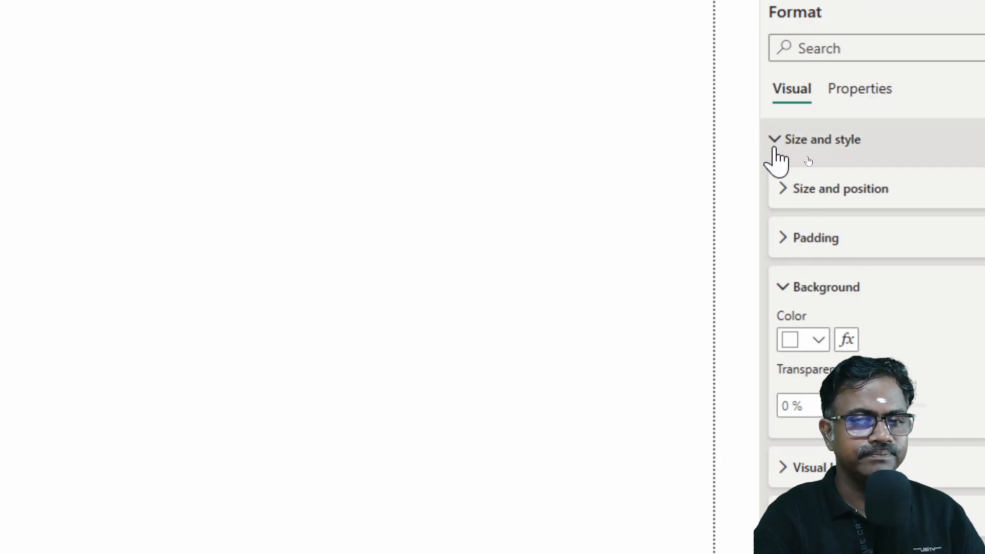
Step: Add a reference line of type Y-Axis Constant Line to the Customer Typewise Units Sold column chart
click(631, 245)
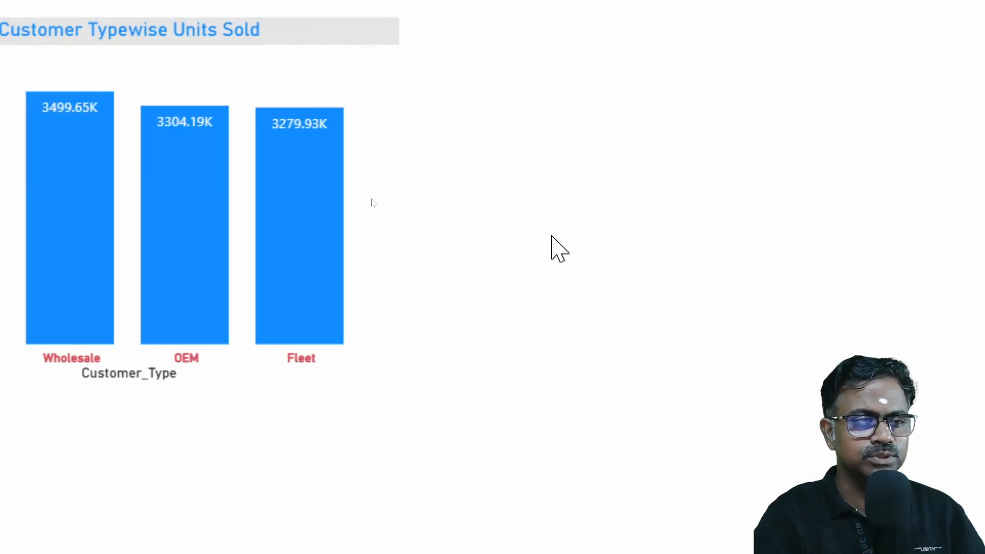
click(386, 221)
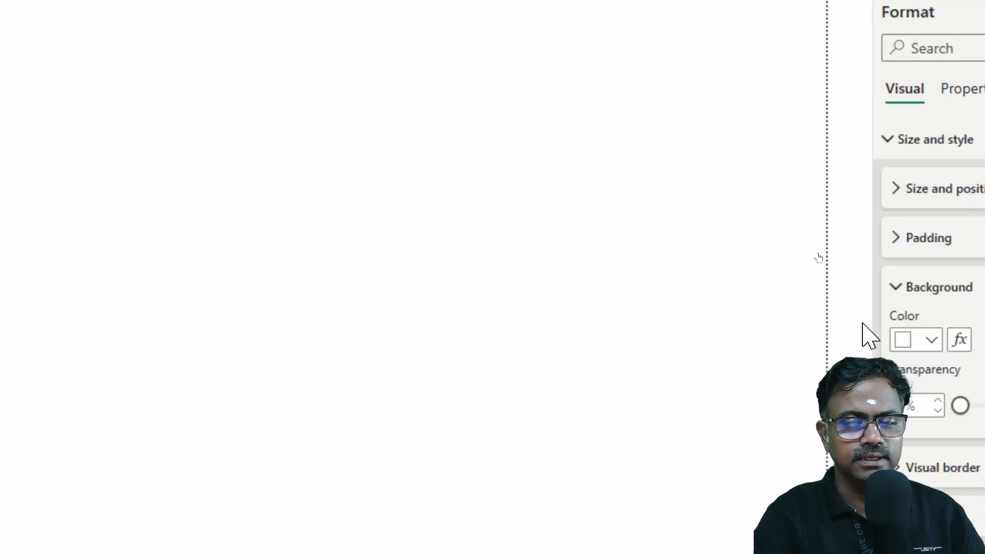
click(893, 288)
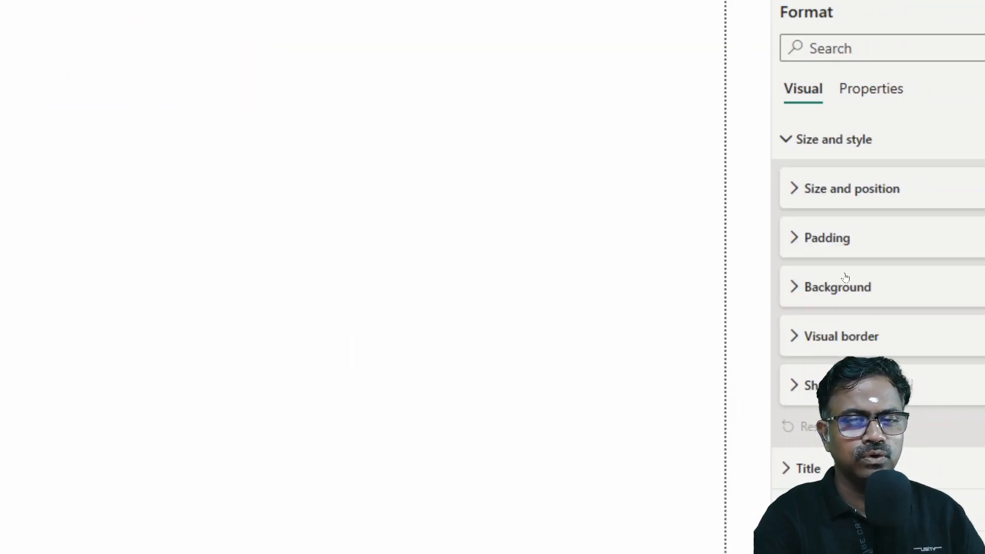
scroll(862, 287, down, 2)
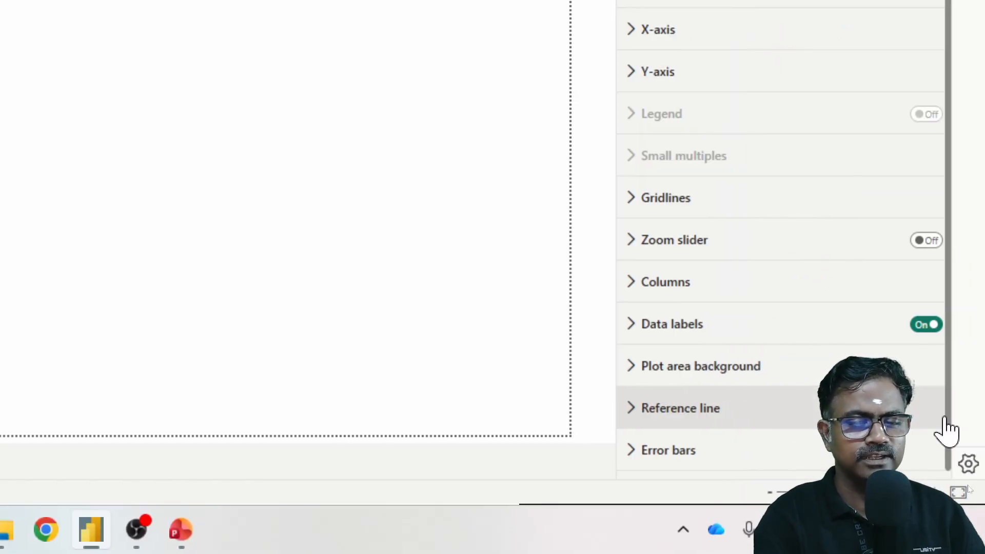
click(634, 418)
scroll(813, 314, down, 5)
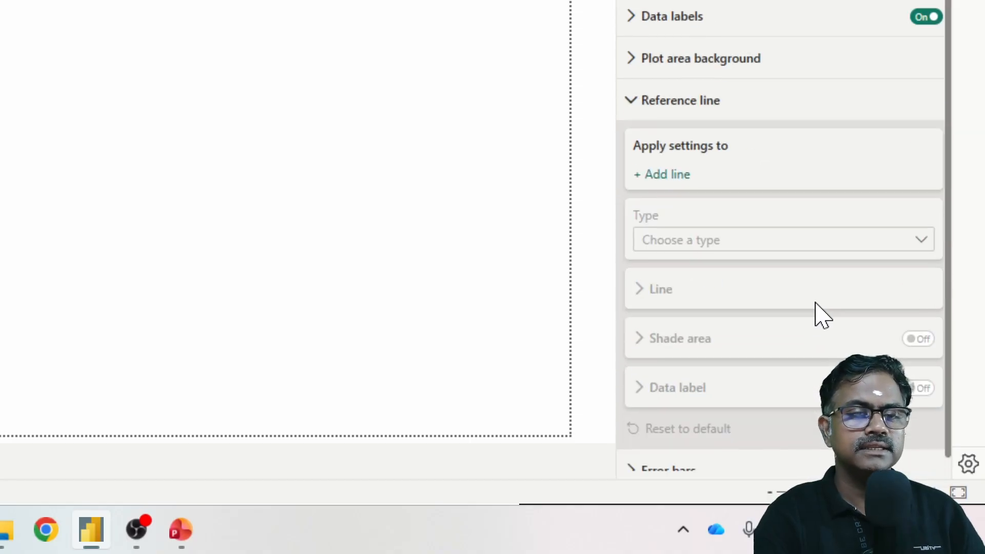
click(670, 193)
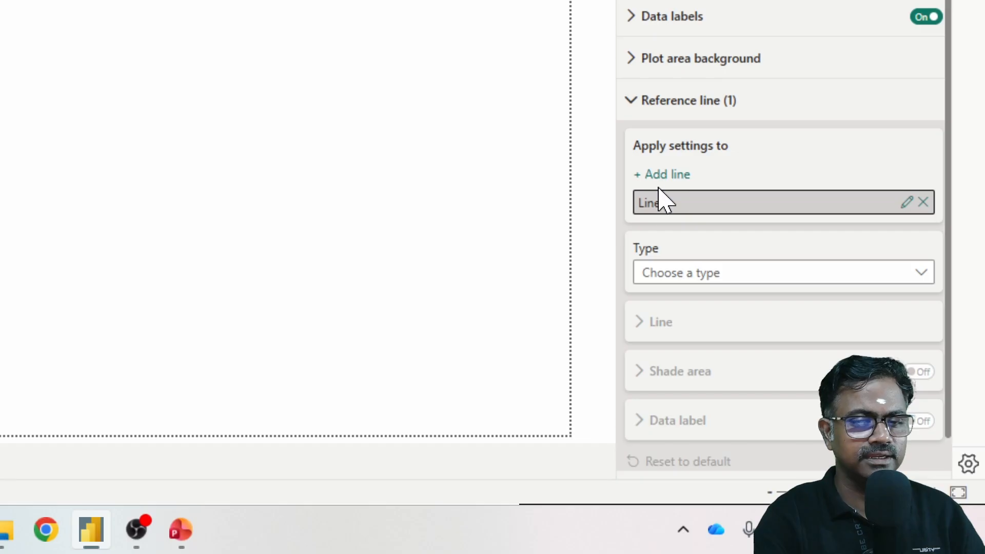
click(800, 280)
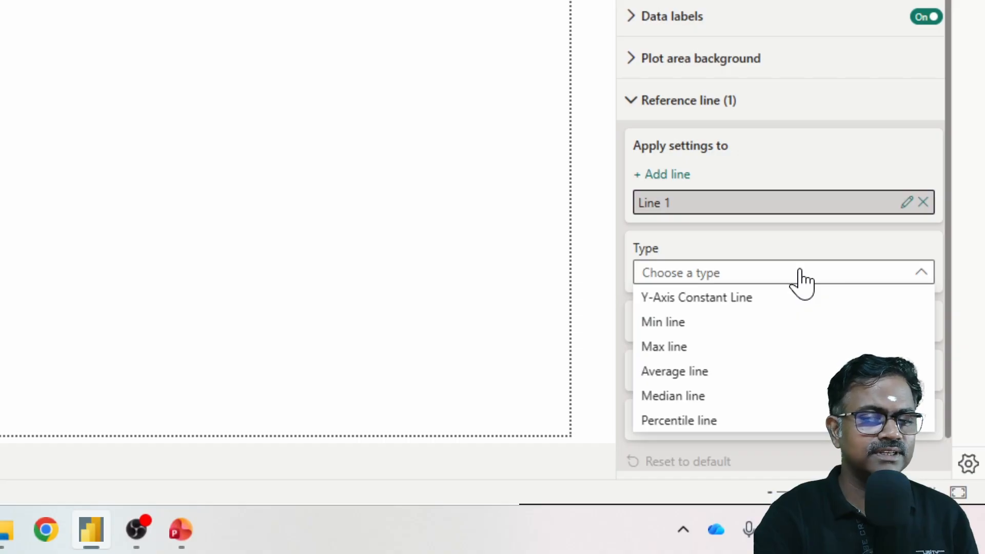
click(706, 302)
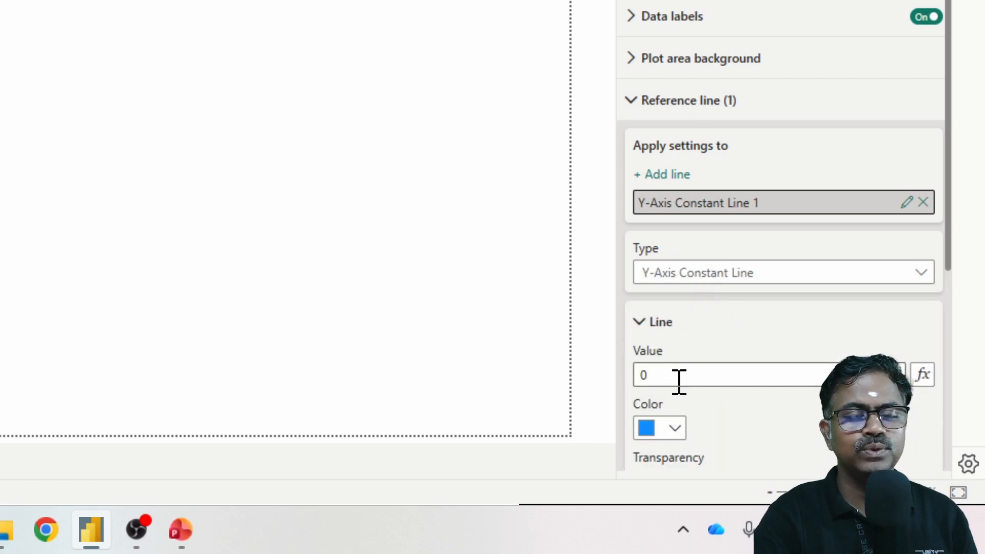
Step: Try a value of 100000 for the Y-axis constant line and raise it to 1000000
click(678, 381)
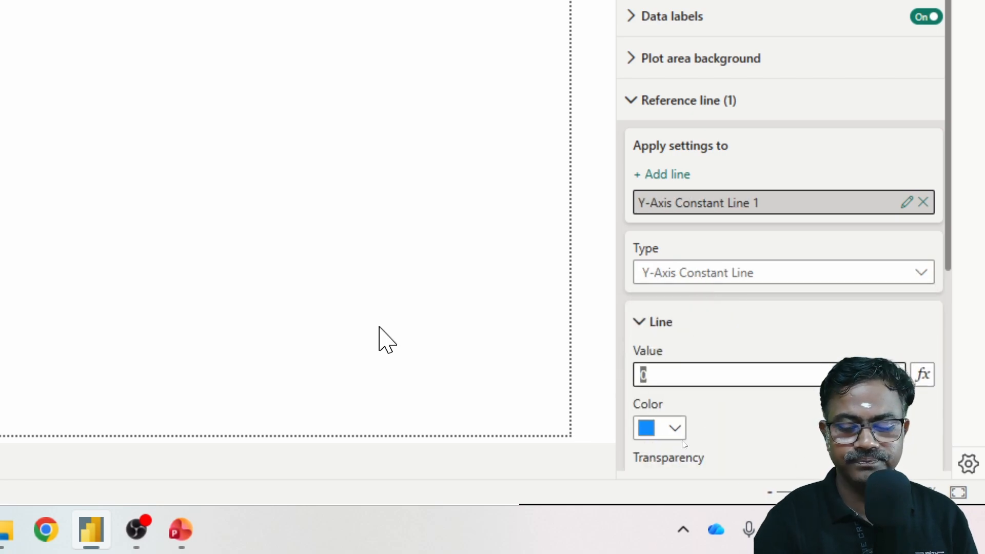
text(100000)
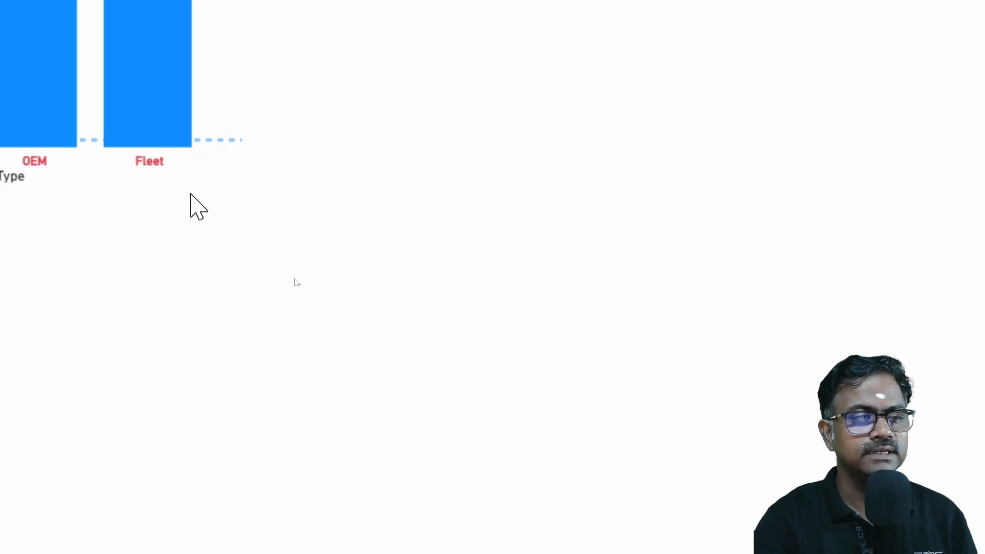
click(209, 171)
scroll(735, 447, down, 8)
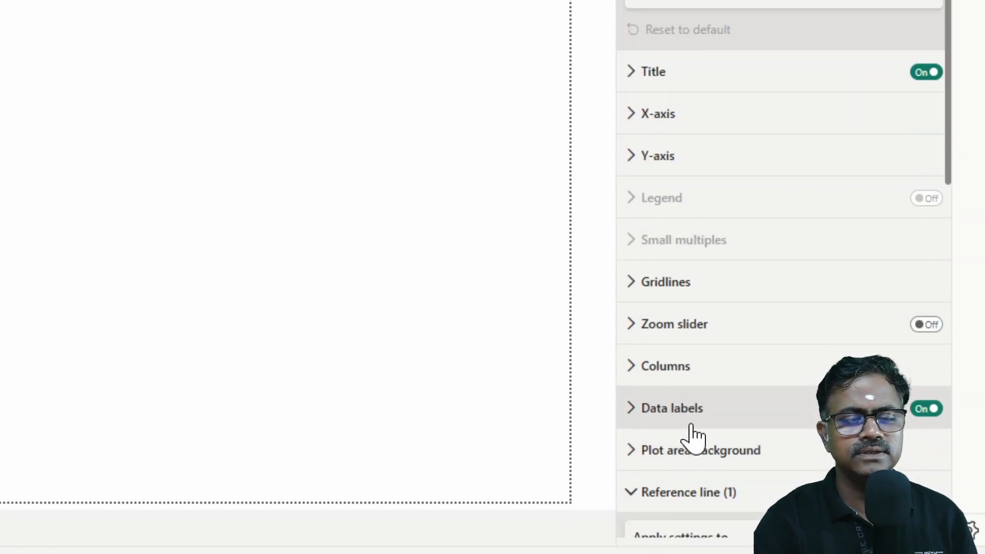
click(712, 440)
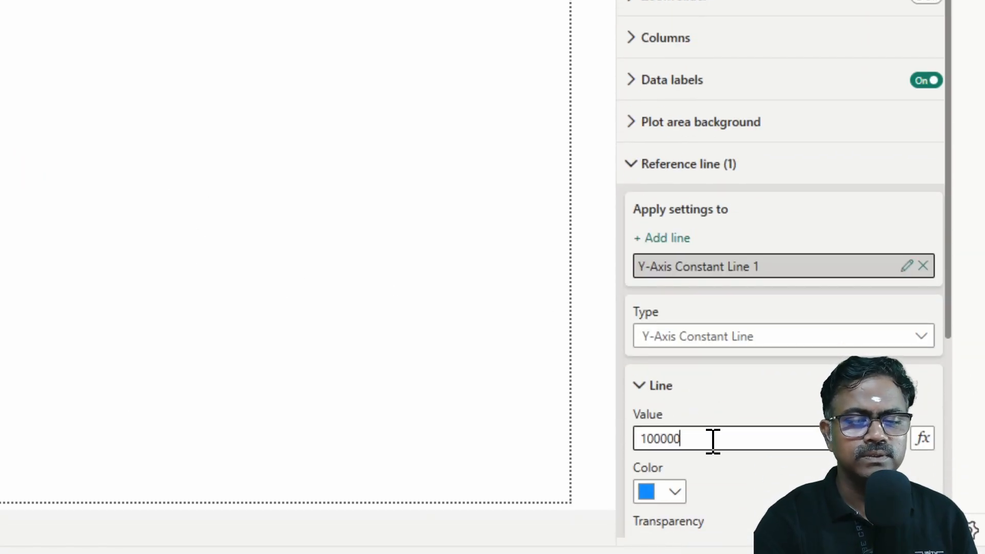
text(0)
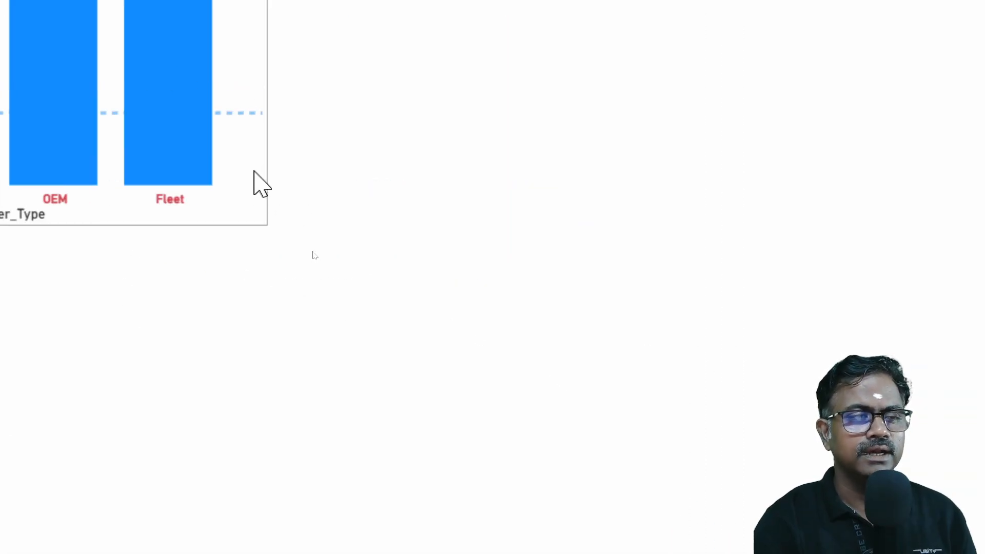
Step: Color the 1000000 Y-axis constant line red, set its line style to Dotted and increase its width
click(254, 171)
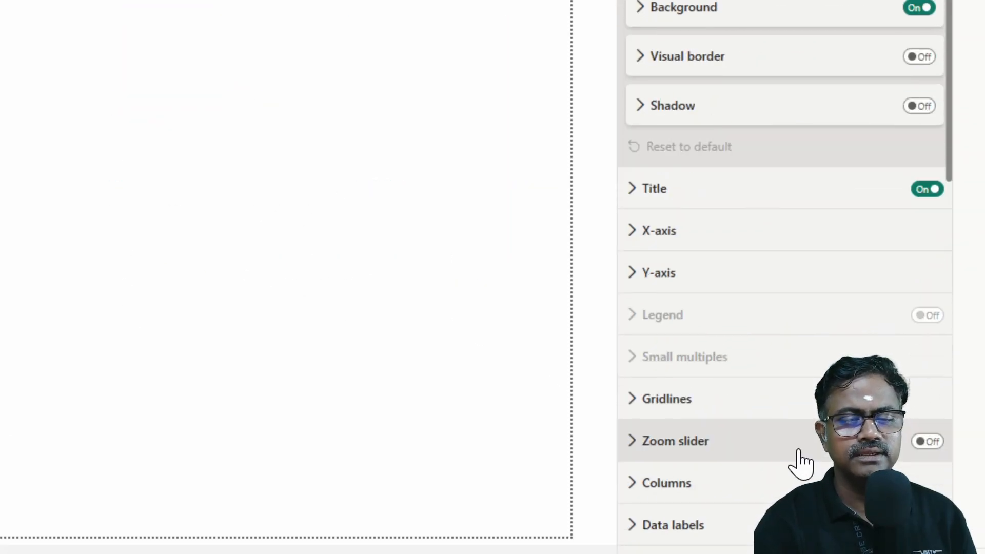
scroll(799, 452, down, 3)
scroll(799, 452, down, 5)
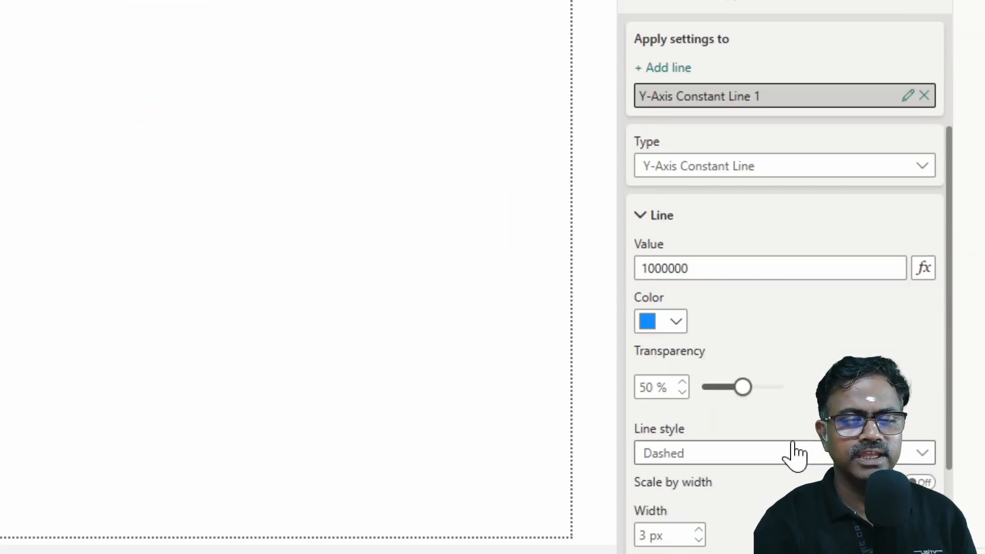
click(669, 327)
click(661, 235)
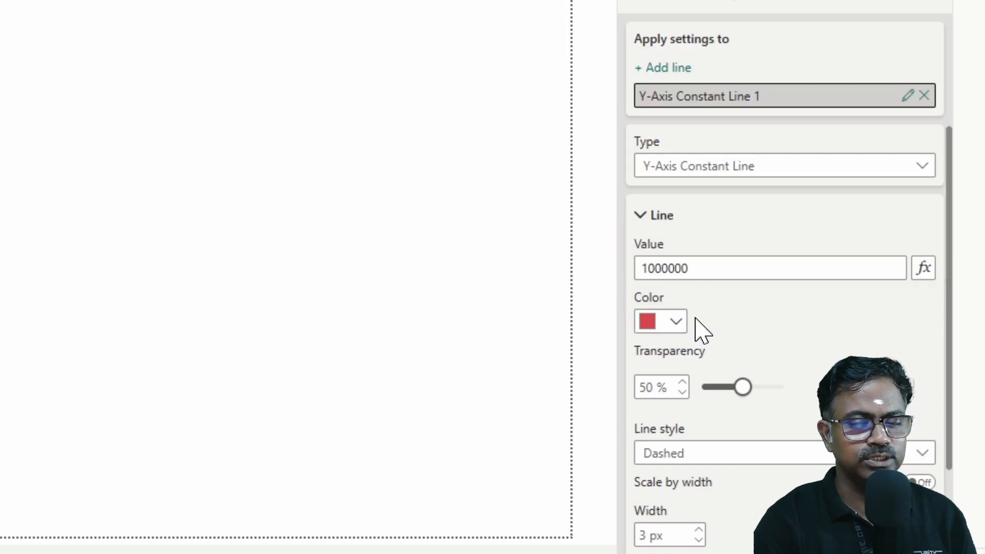
click(700, 454)
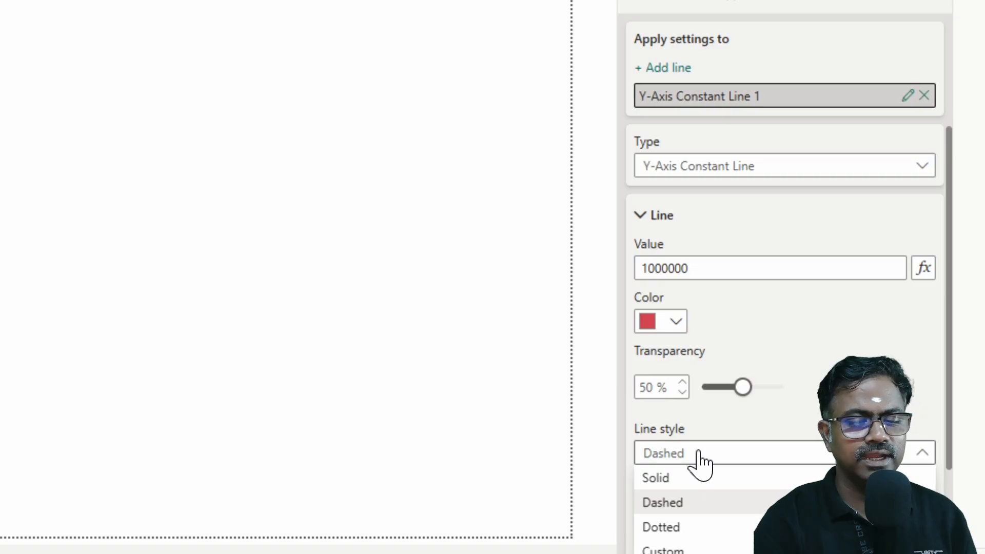
click(682, 528)
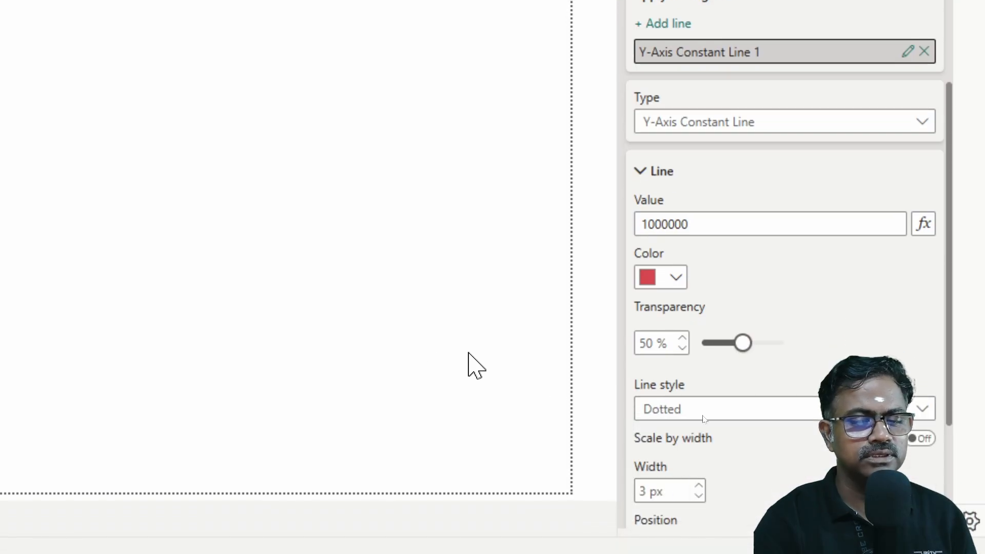
click(700, 483)
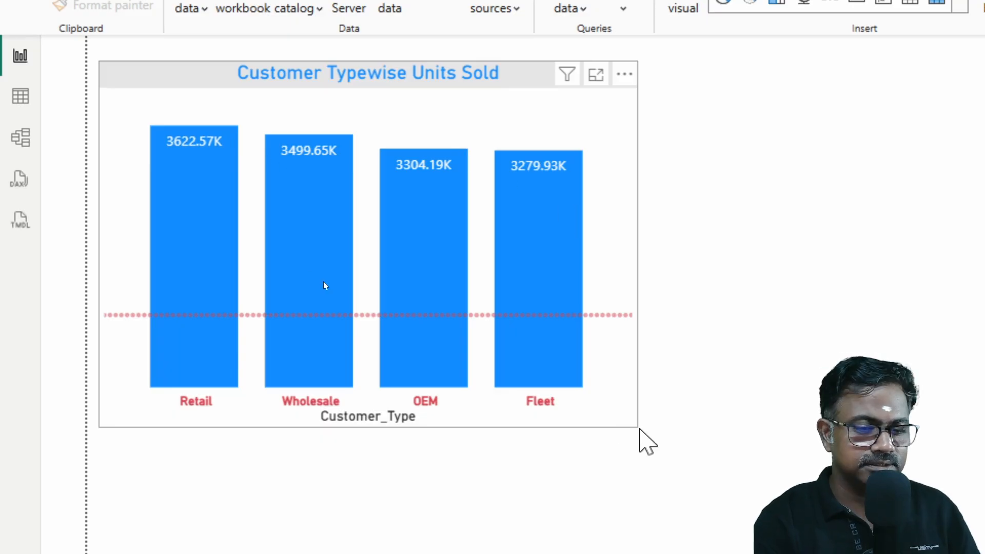
Step: Shrink the Customer Typewise Units Sold chart to about three quarters of its width and two thirds of its height, then deselect it
click(638, 436)
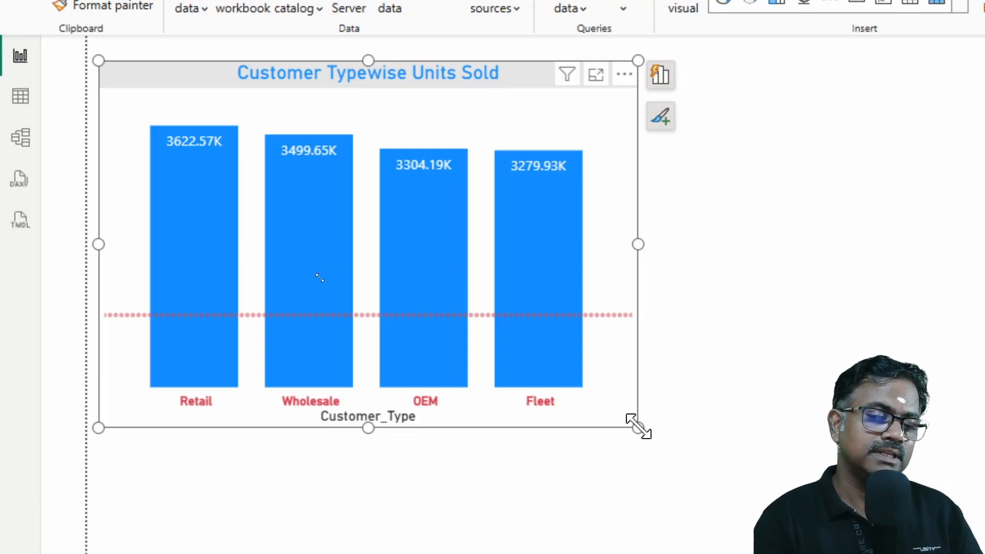
drag(637, 426, 509, 296)
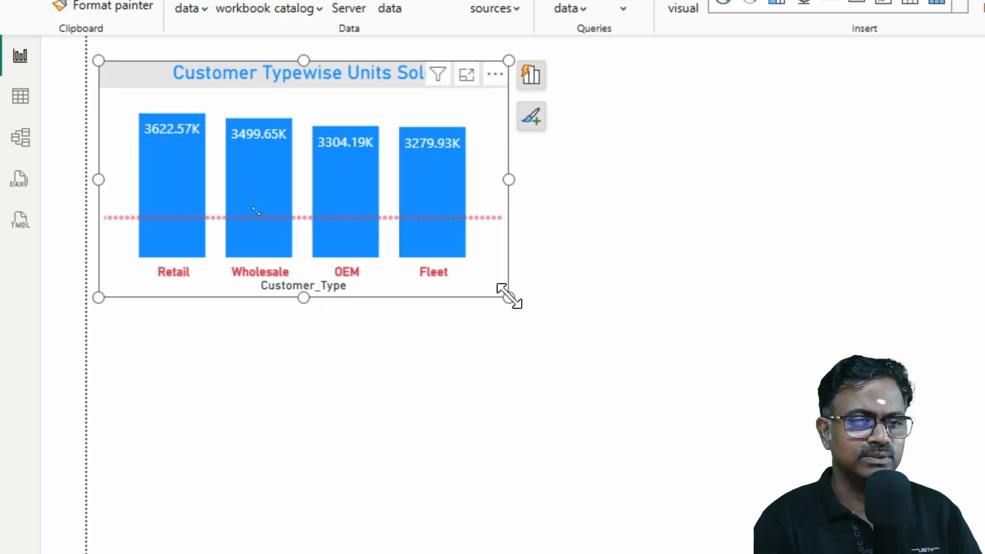
click(617, 221)
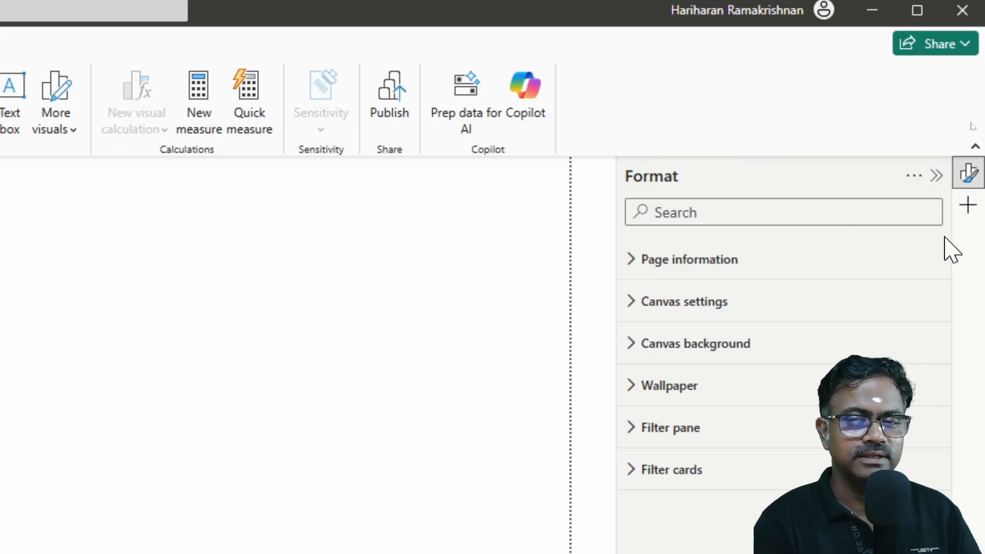
Step: Add the Data pane to the pane manager, show it and expand the SalesData table's fields
click(969, 210)
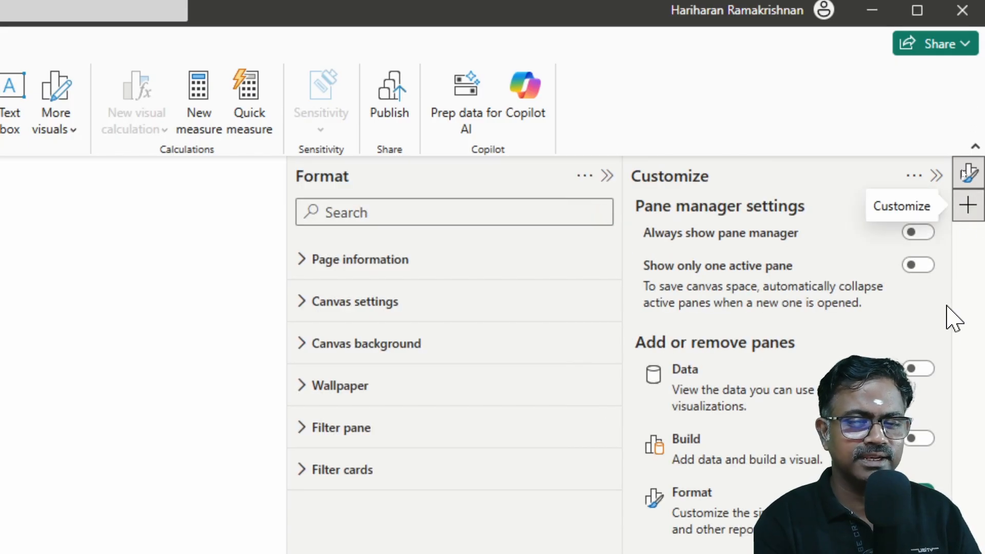
click(927, 372)
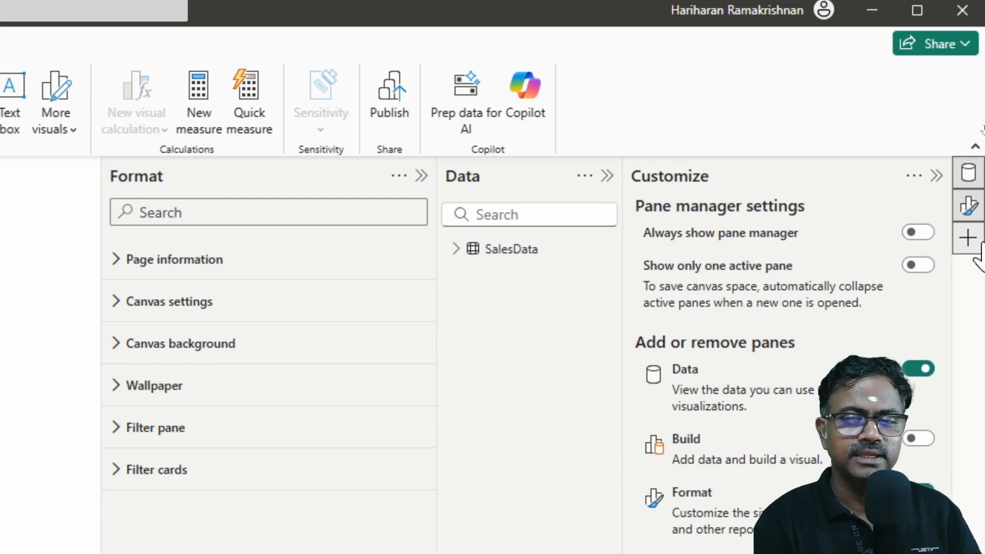
click(969, 175)
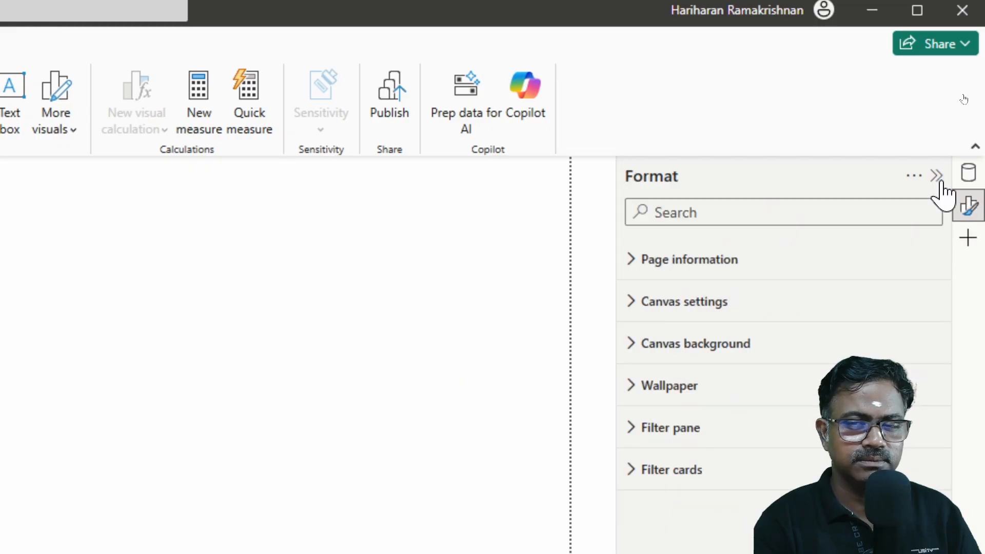
click(969, 174)
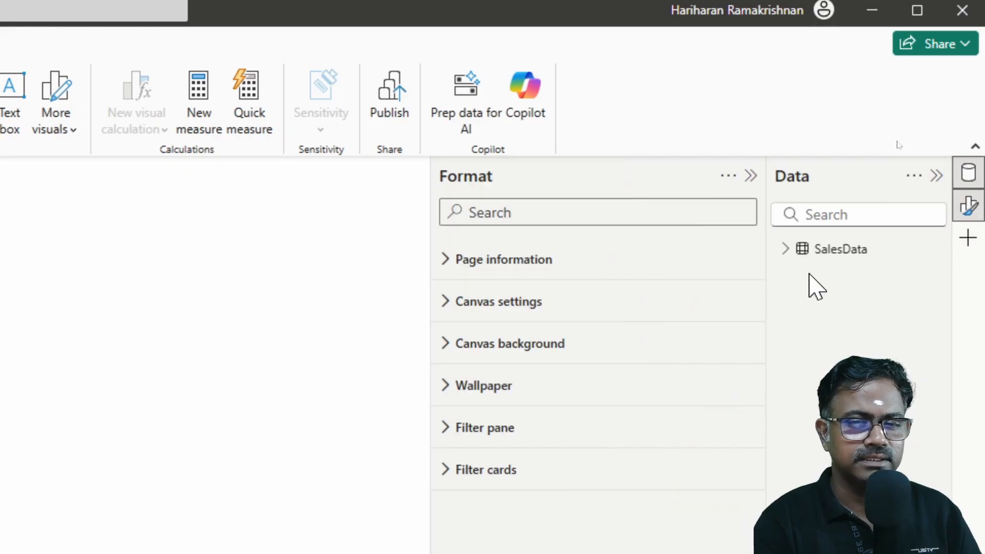
click(785, 249)
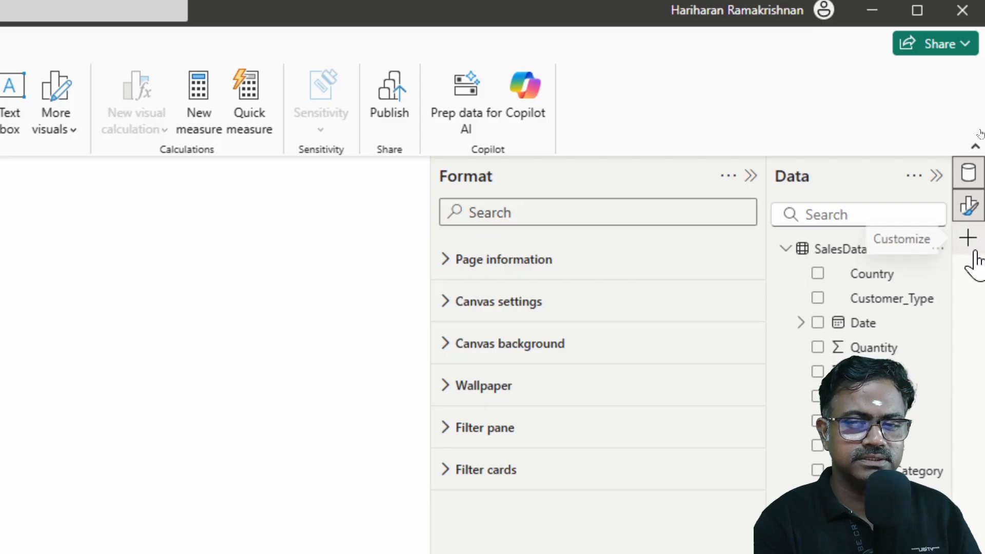
Step: Add the Build pane to the pane manager and open it alongside the Format and Data panes
click(968, 237)
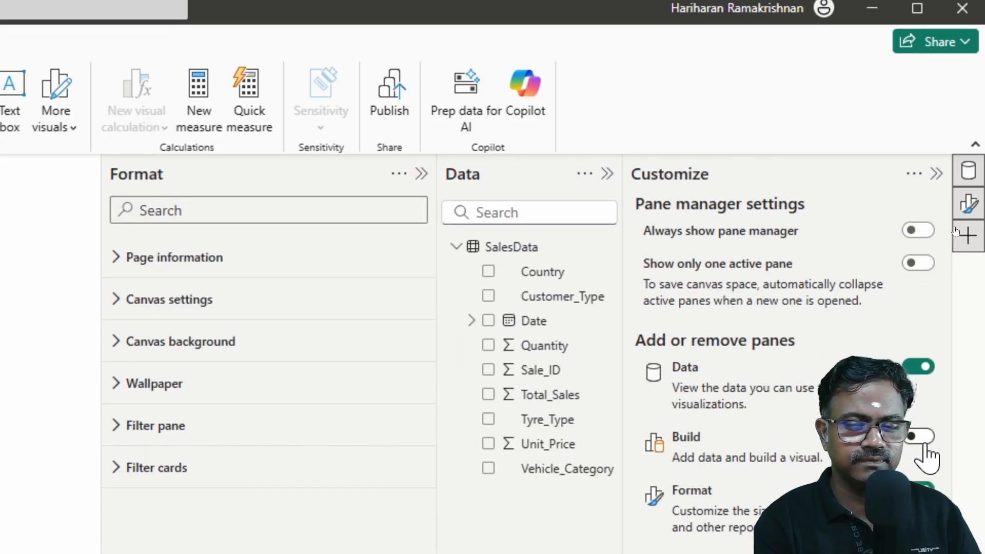
click(923, 439)
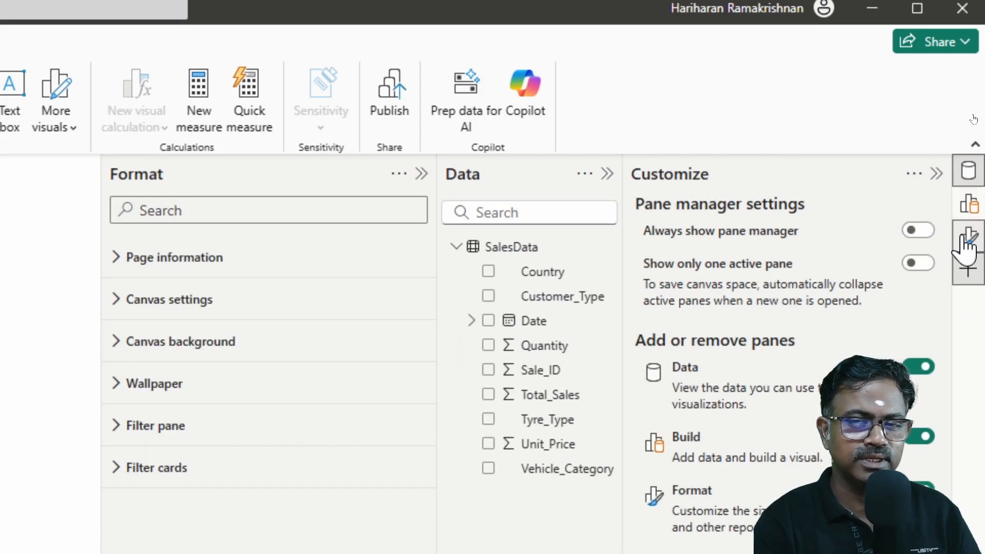
click(936, 174)
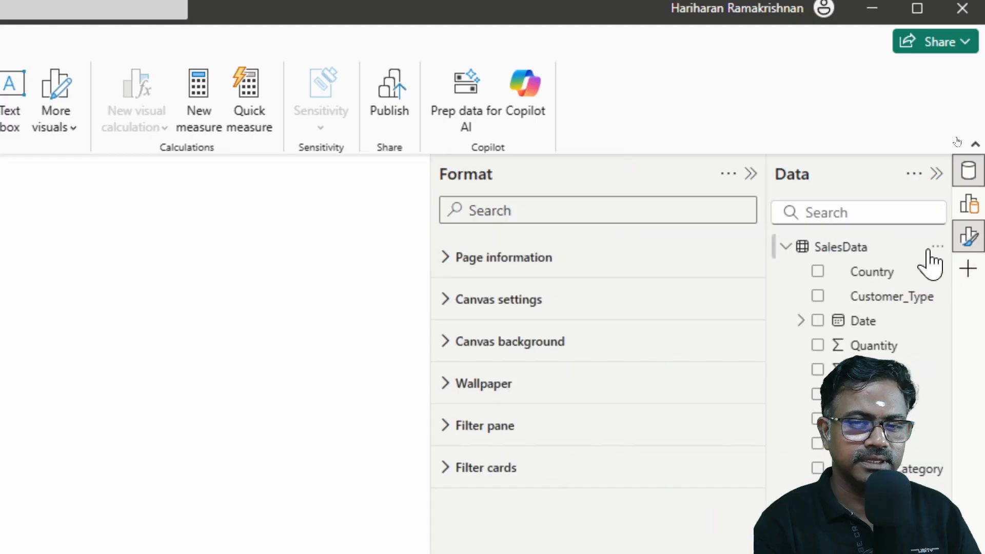
click(968, 205)
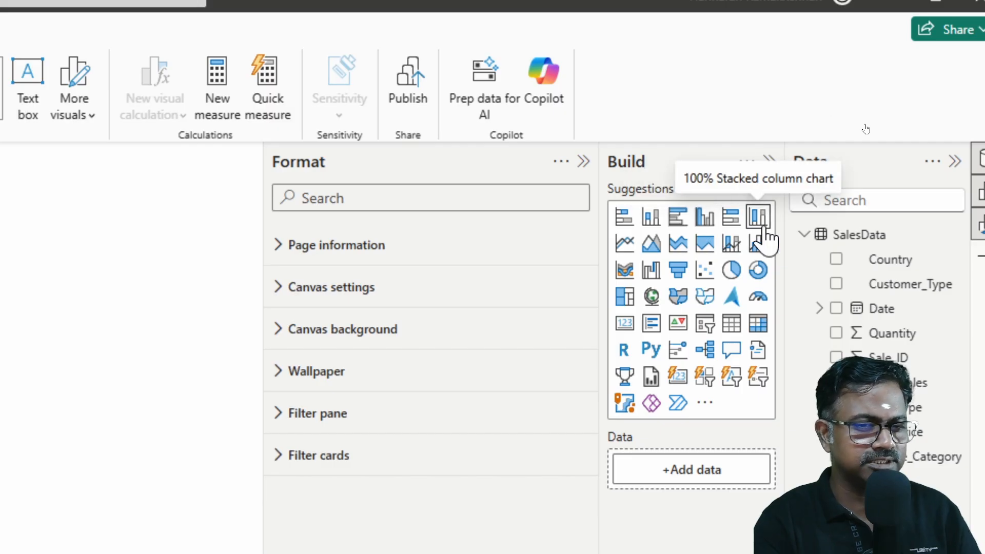
Step: Create an enlarged stacked column chart with Country on the X-axis, Quantity on the Y-axis and Customer_Type as the legend
click(650, 226)
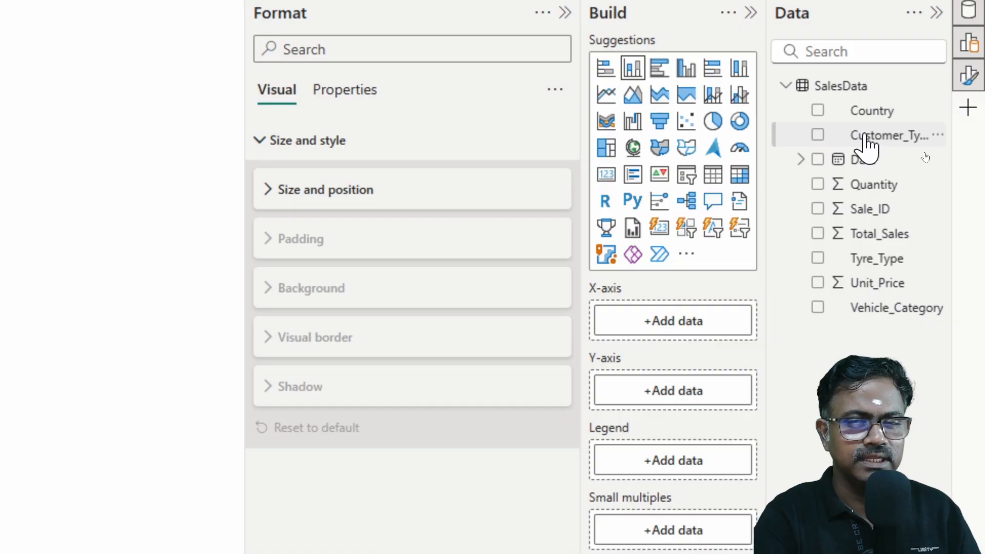
drag(868, 114, 695, 324)
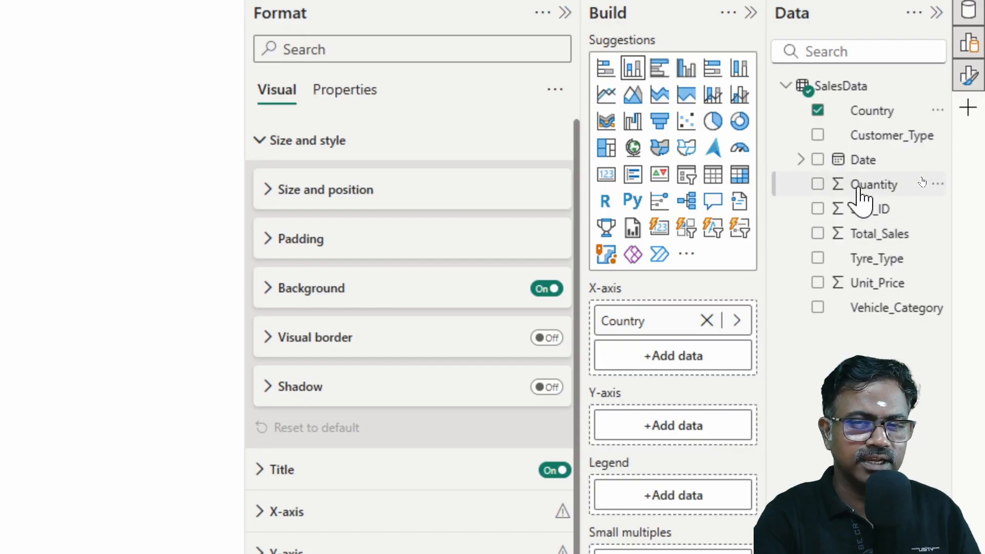
drag(859, 186, 684, 428)
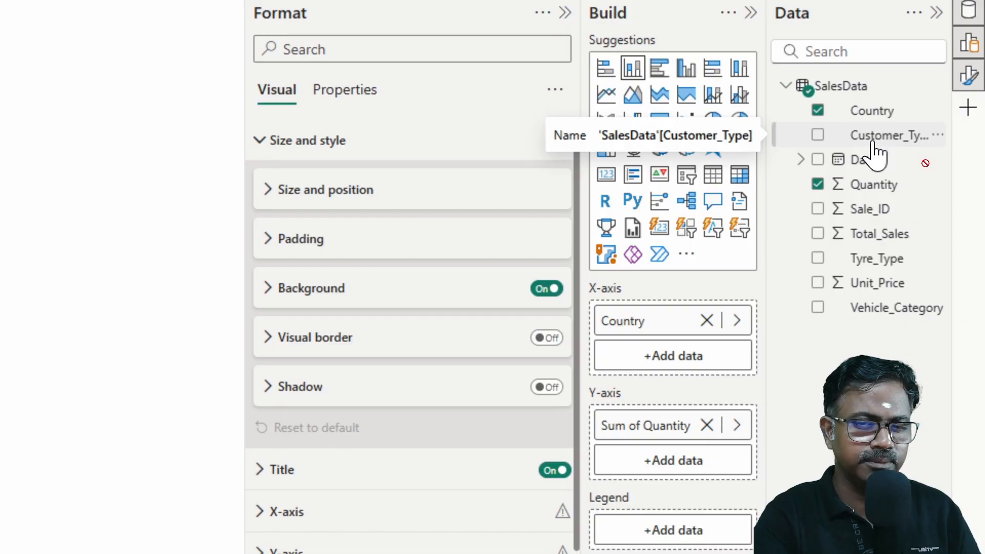
drag(872, 144, 676, 466)
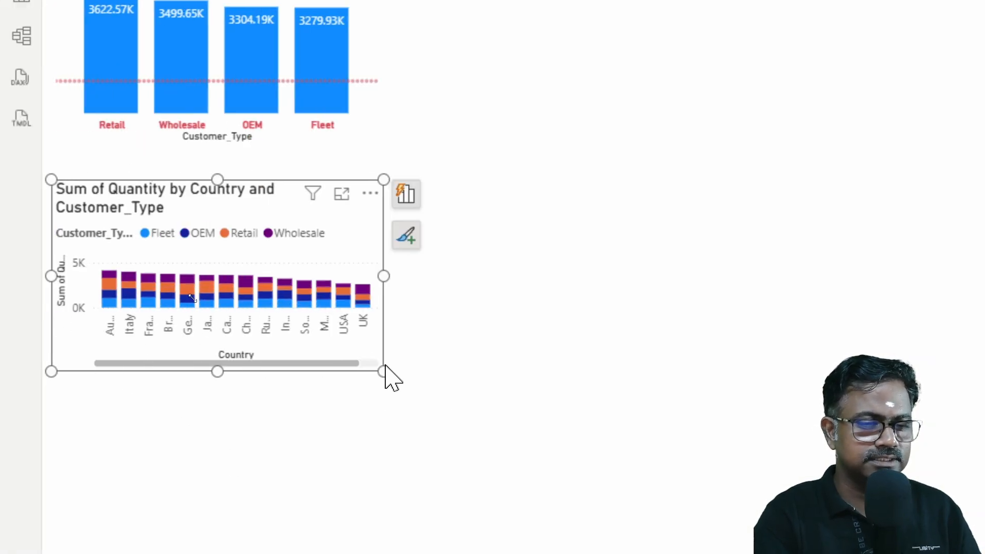
drag(384, 370, 864, 485)
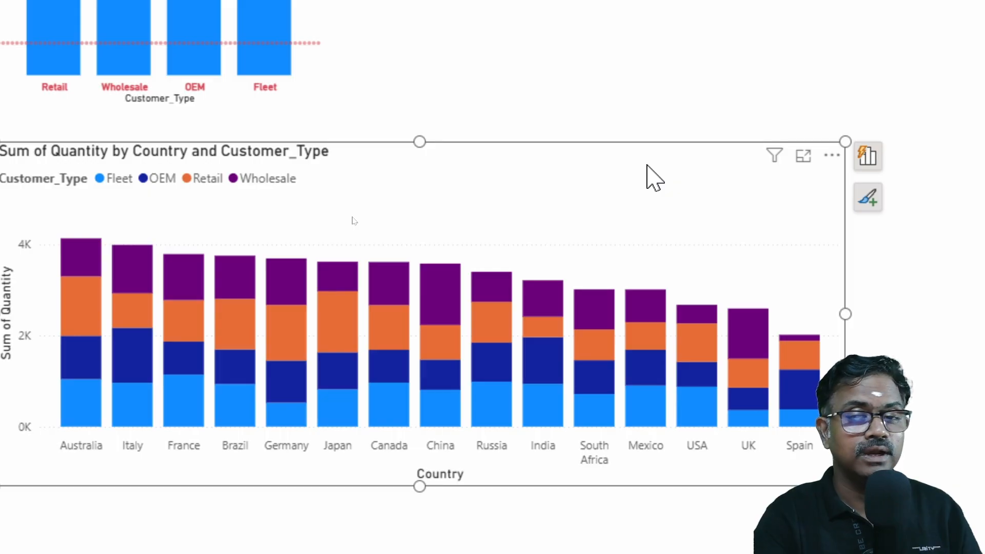
Step: Change the stacked column chart's title to "Units Sold by Country and Customer Type"
double_click(670, 150)
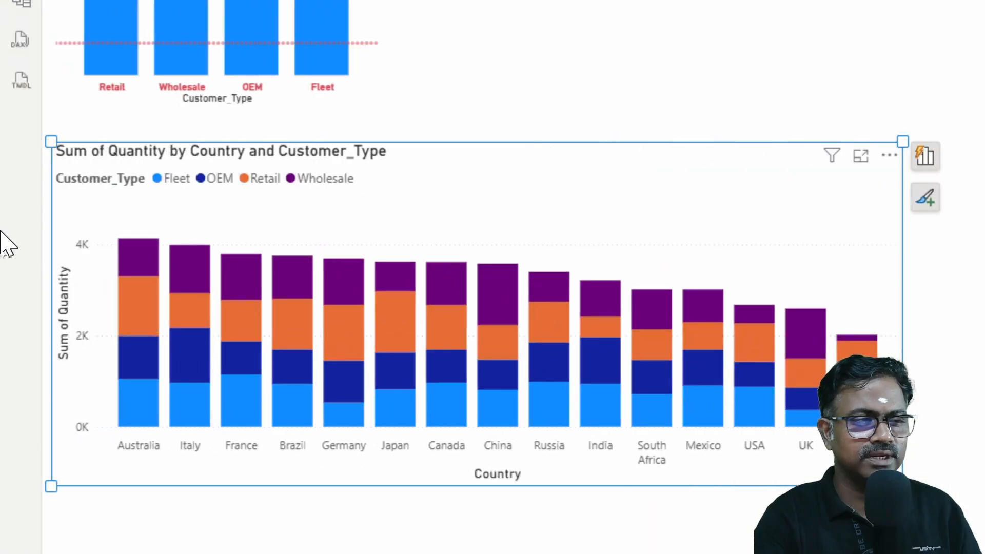
click(127, 156)
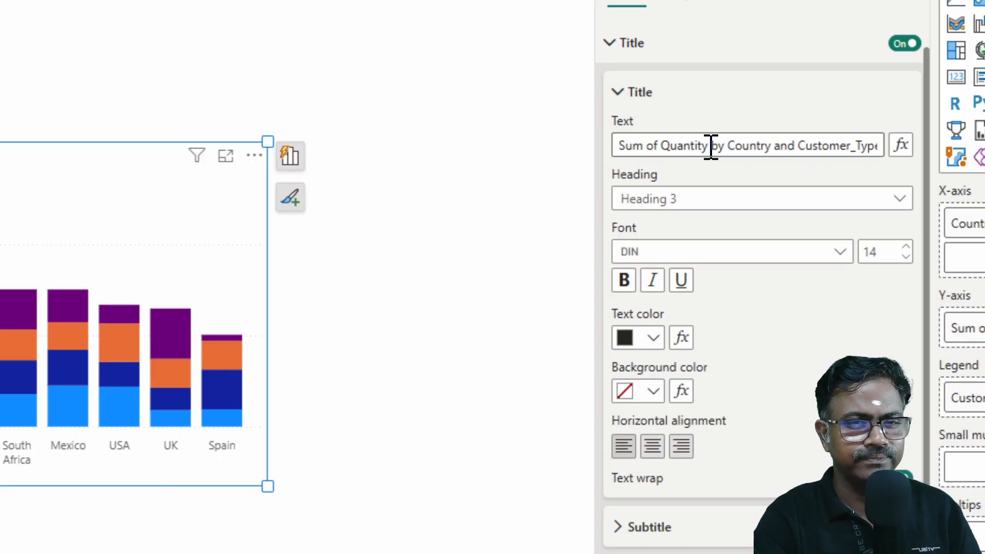
drag(710, 146, 583, 149)
text(Units Sold)
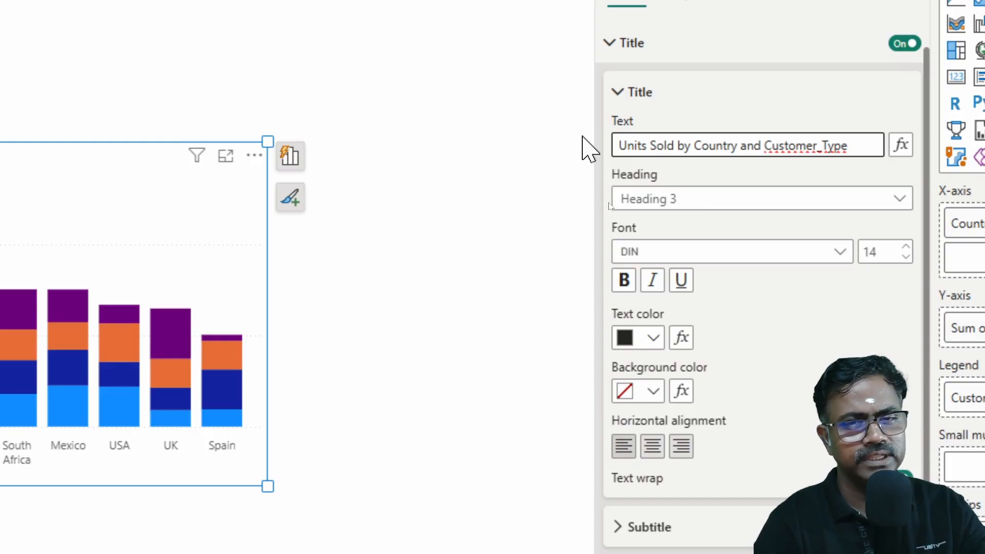
click(818, 145)
key(Delete)
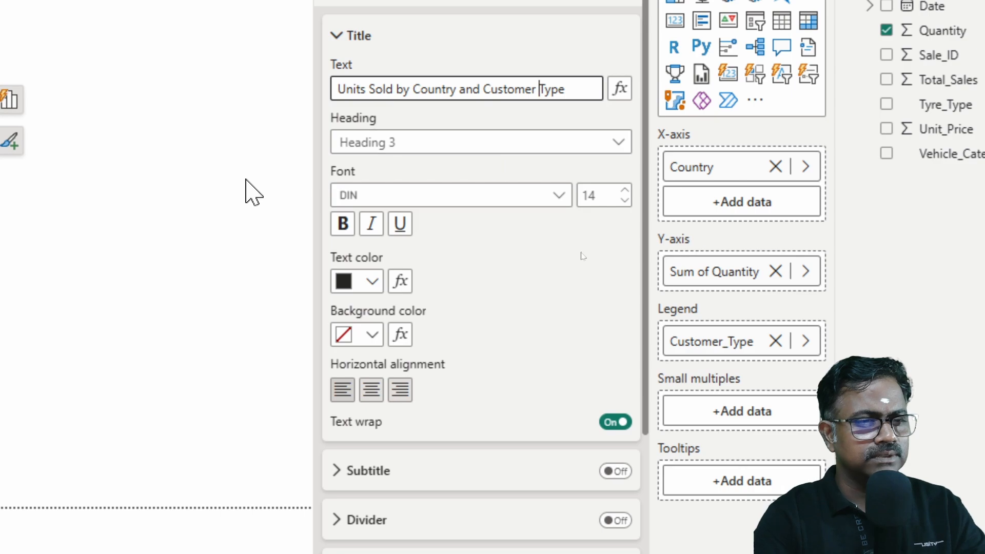
Step: Format the stacked column chart's title with blue text, a light grey background and centered alignment
click(359, 287)
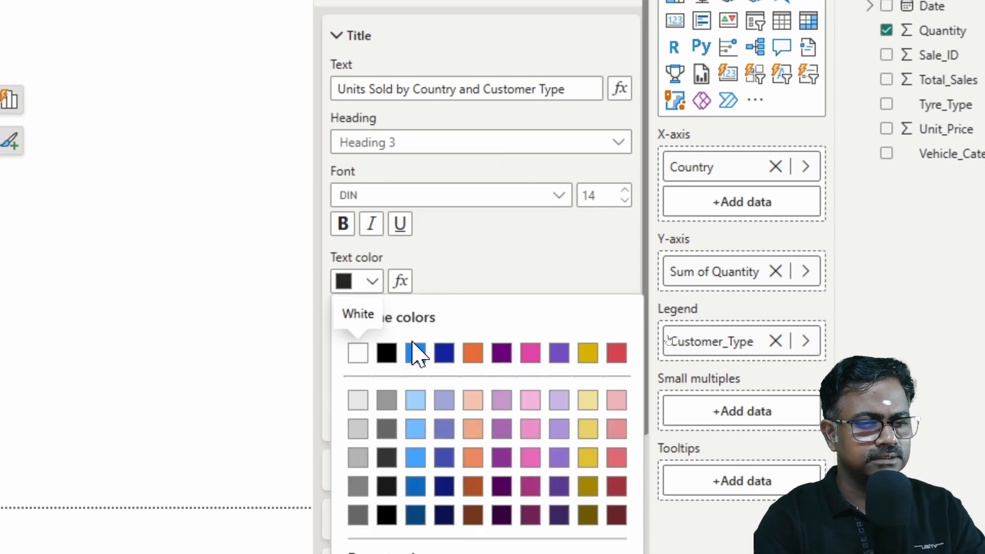
click(420, 359)
click(364, 336)
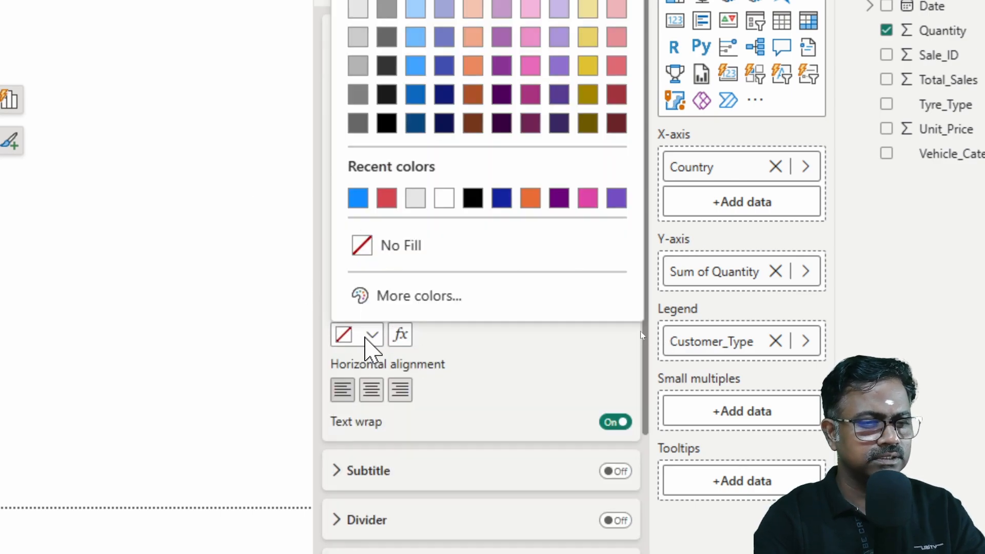
click(415, 201)
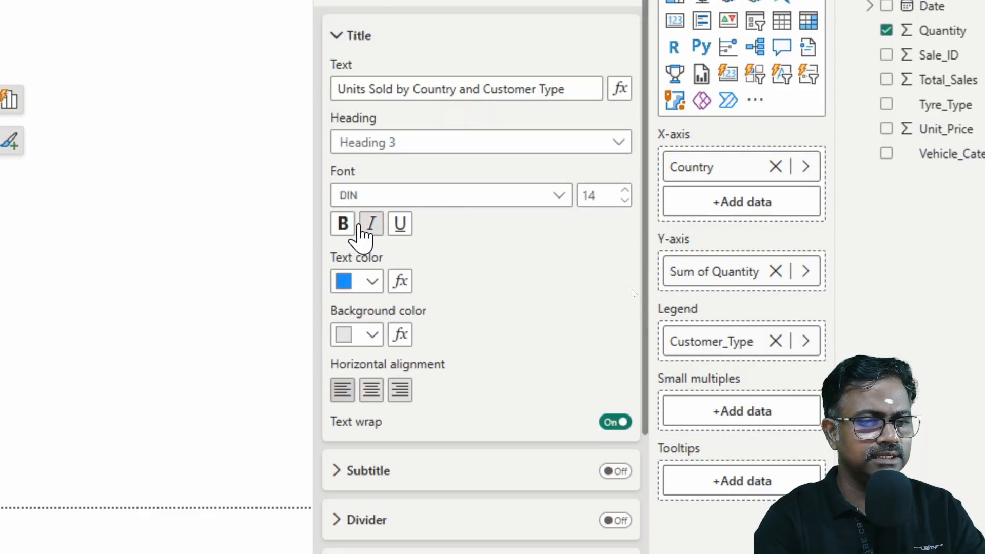
click(371, 393)
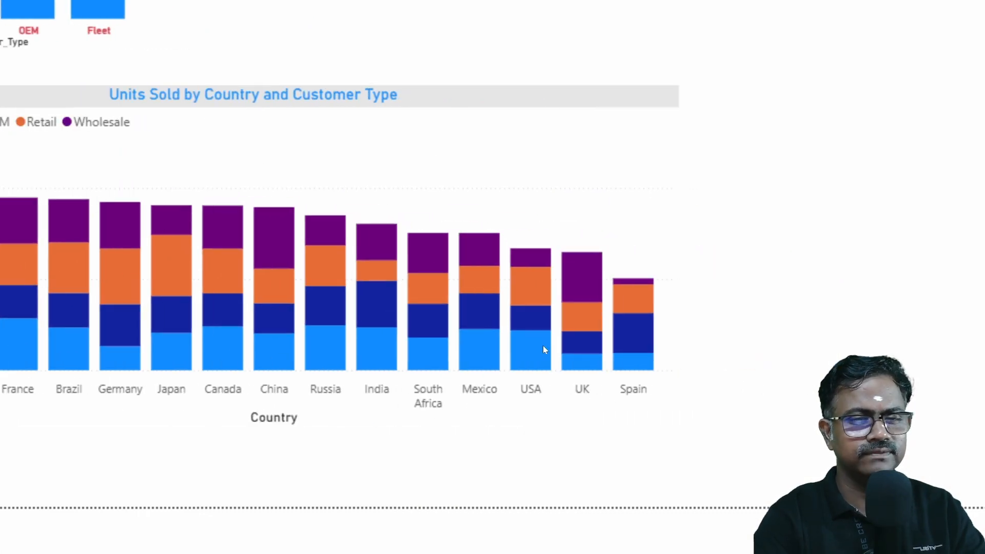
Step: Turn on data labels for the Units Sold by Country and Customer Type chart and deselect it
click(648, 134)
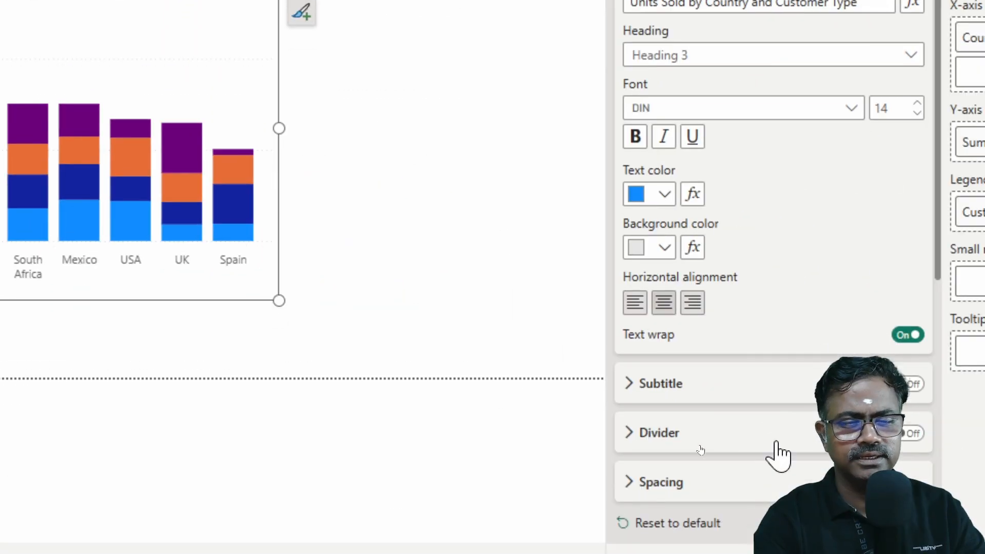
scroll(918, 485, down, 10)
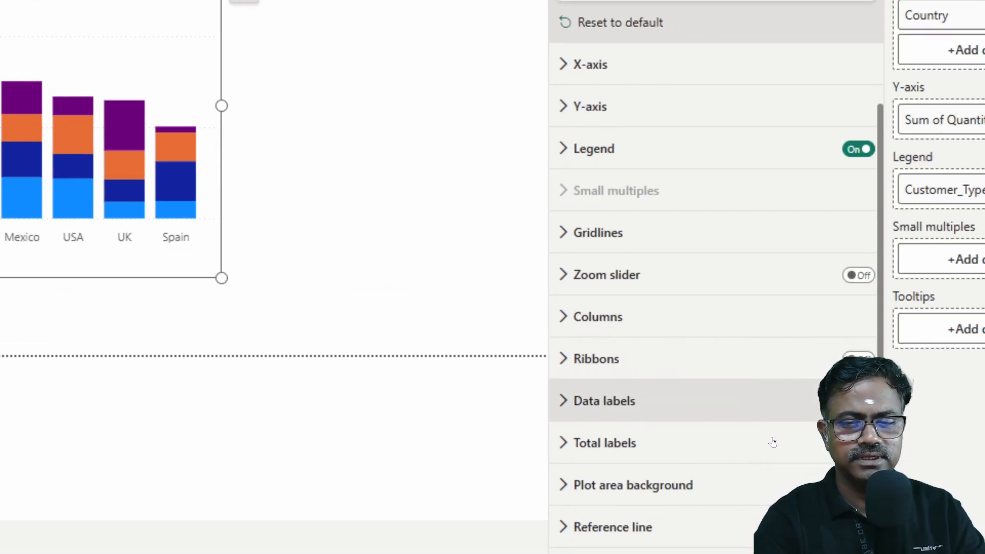
click(916, 409)
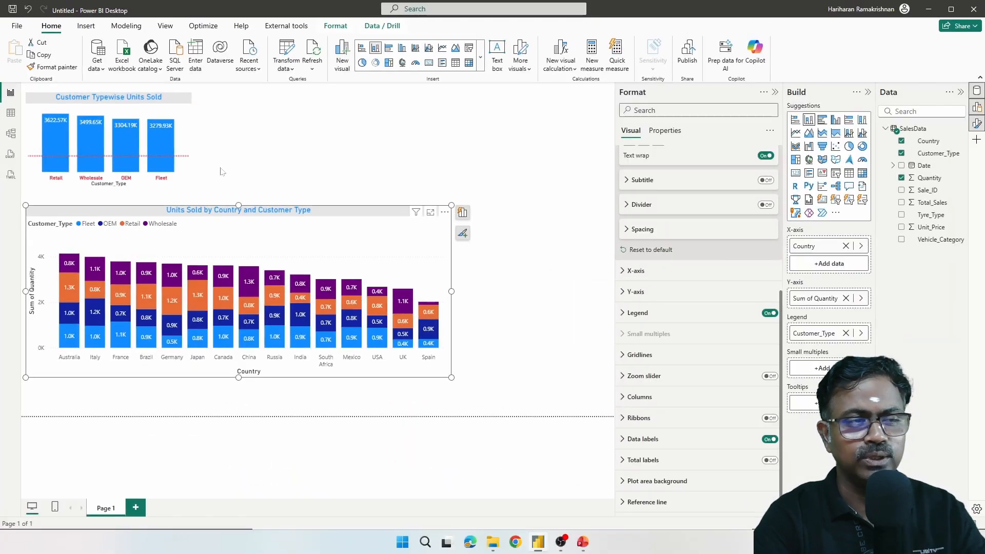
click(367, 162)
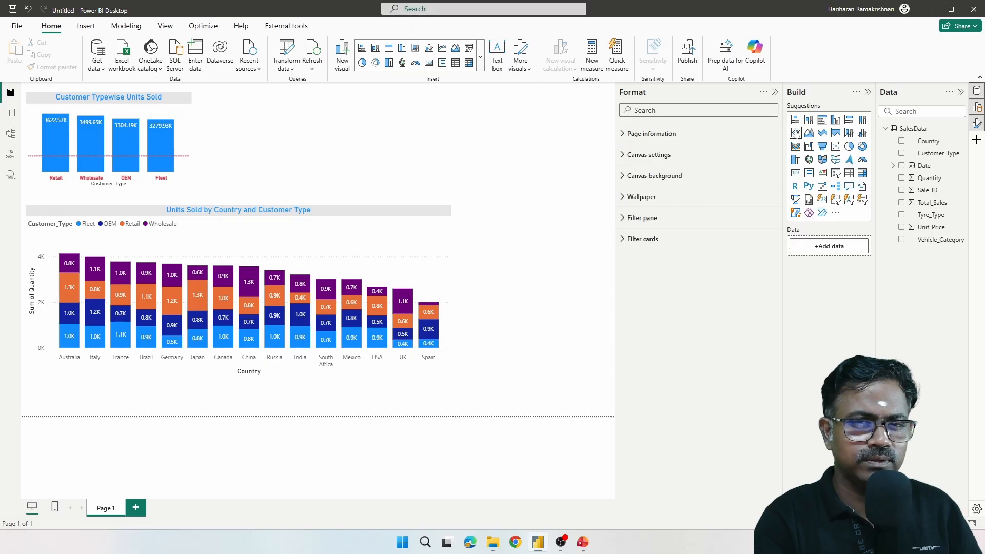
Step: Insert an empty stacked bar chart, widen it and place it above the country chart with their right edges aligned
click(795, 120)
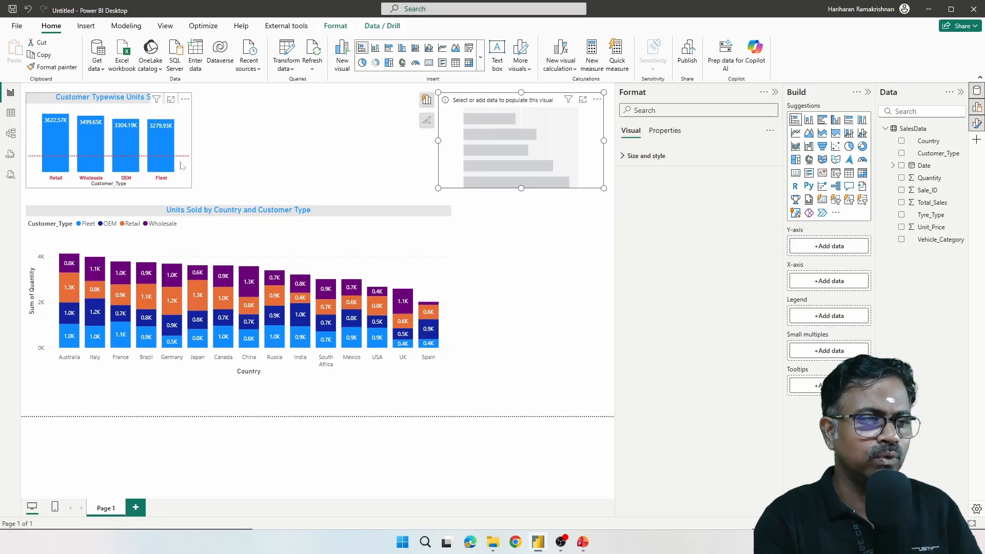
drag(437, 186, 383, 188)
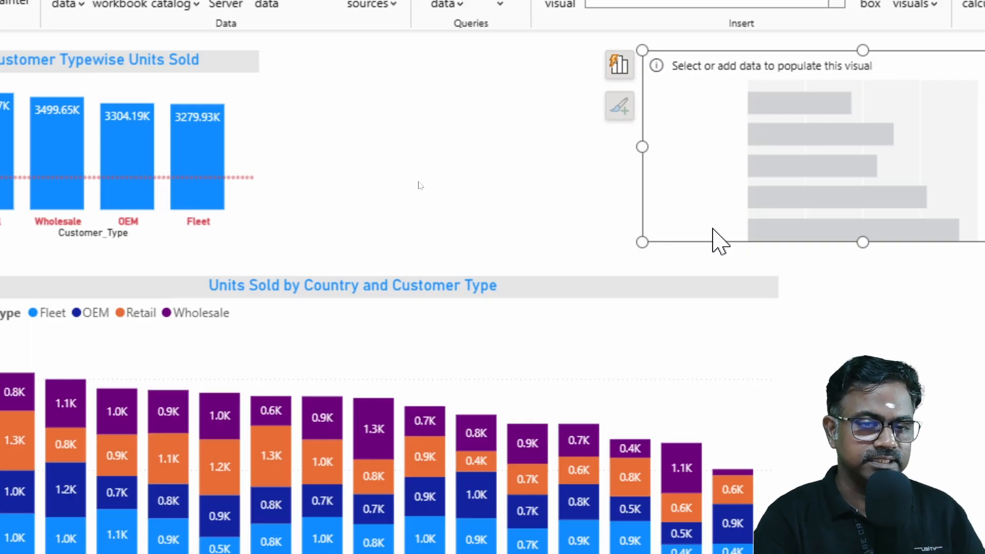
drag(666, 244, 359, 237)
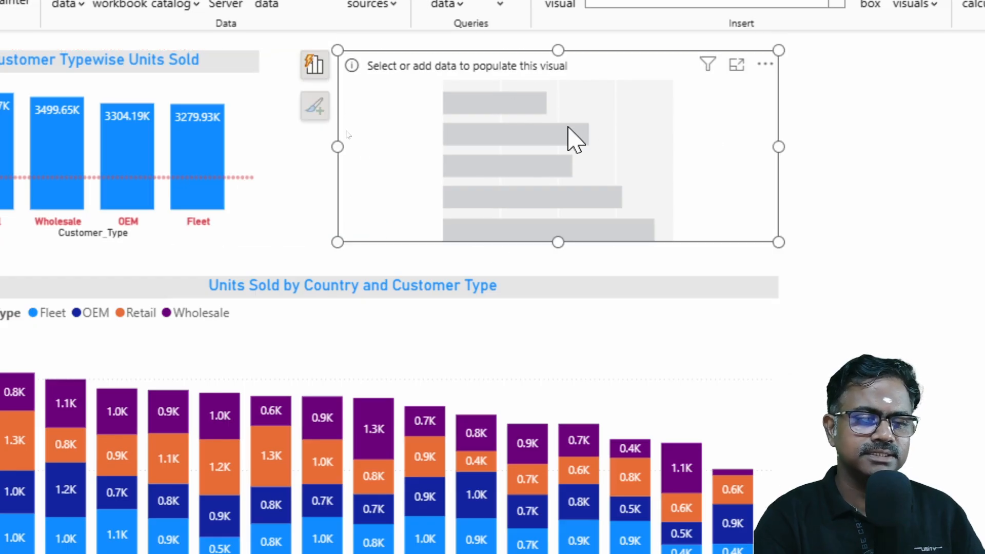